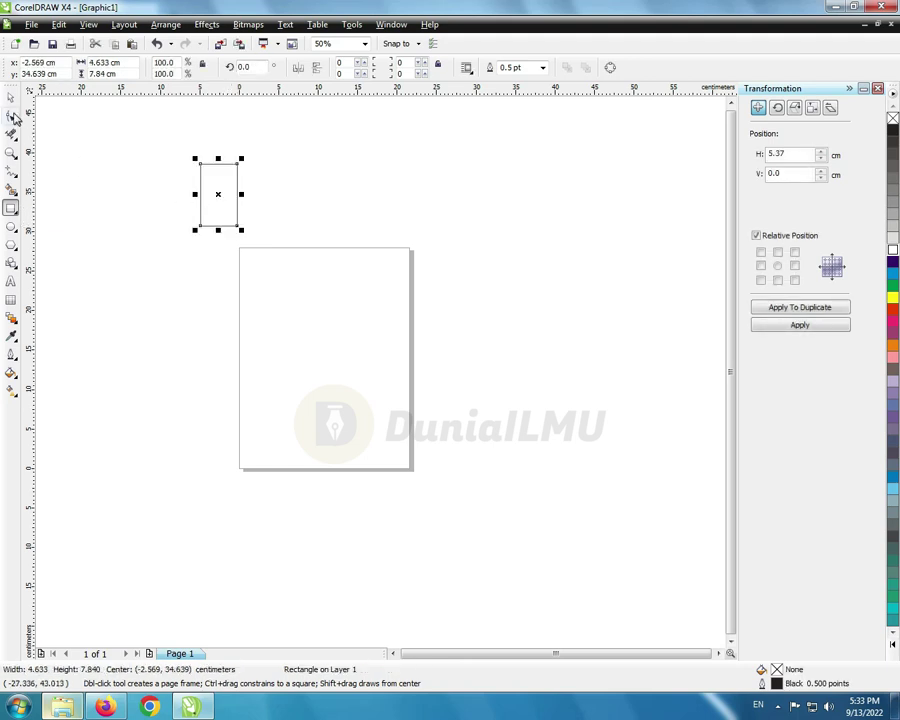
Step: Resize the selected rectangle to 4 cm wide by 7 cm high
{"action": "left_click", "coordinate": [11, 99]}
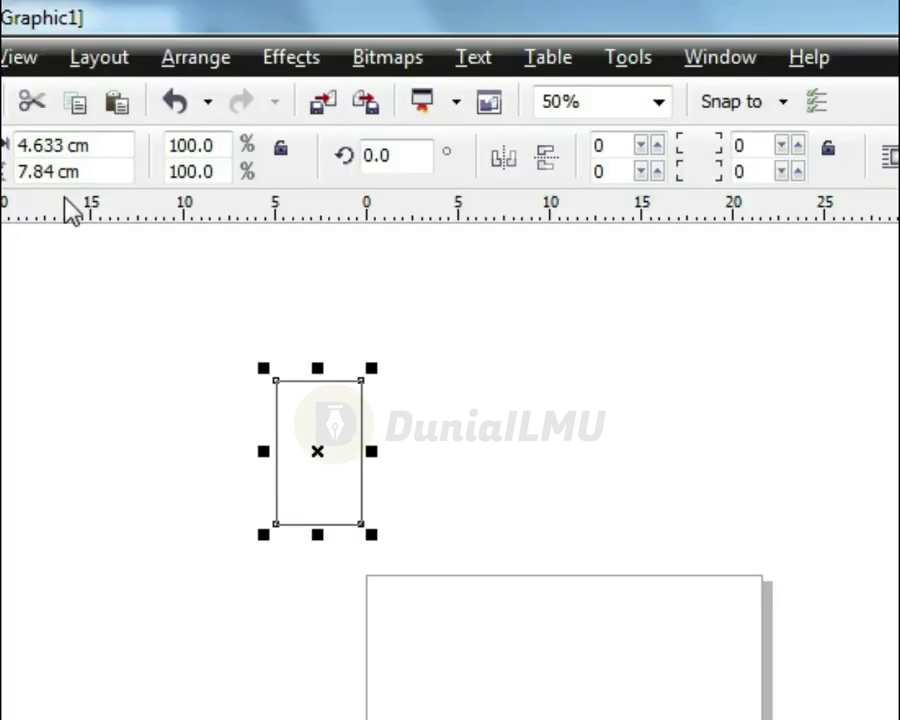
{"action": "double_click", "coordinate": [65, 145]}
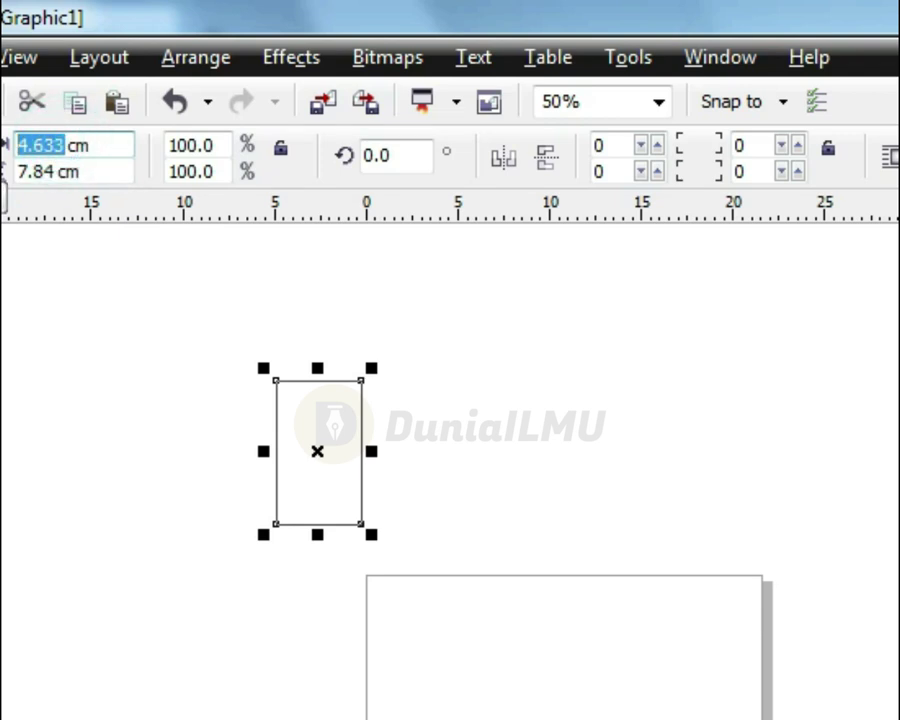
{"action": "type", "text": "4"}
{"action": "double_click", "coordinate": [36, 171]}
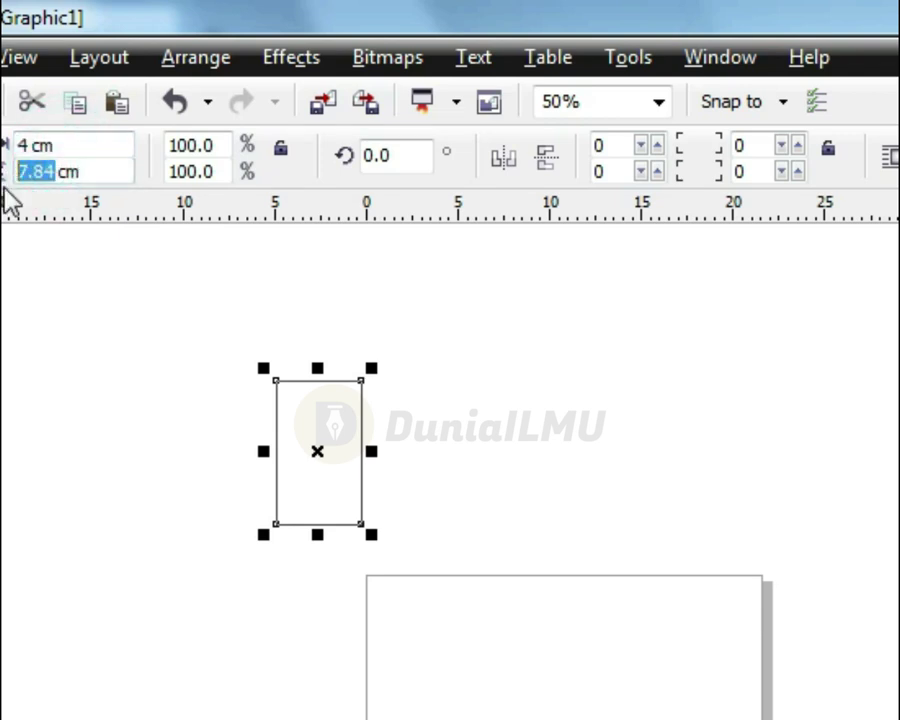
{"action": "type", "text": "7"}
{"action": "key", "text": "Return"}
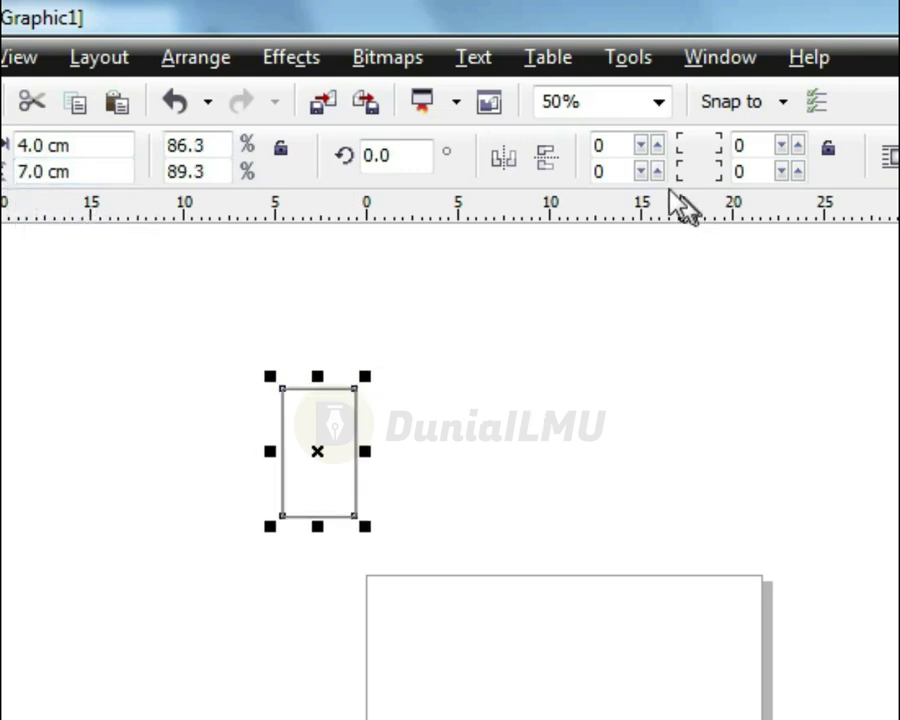
Step: Set the corner roundness to 80 for the rectangle's bottom-left and top-right corners
{"action": "double_click", "coordinate": [617, 168]}
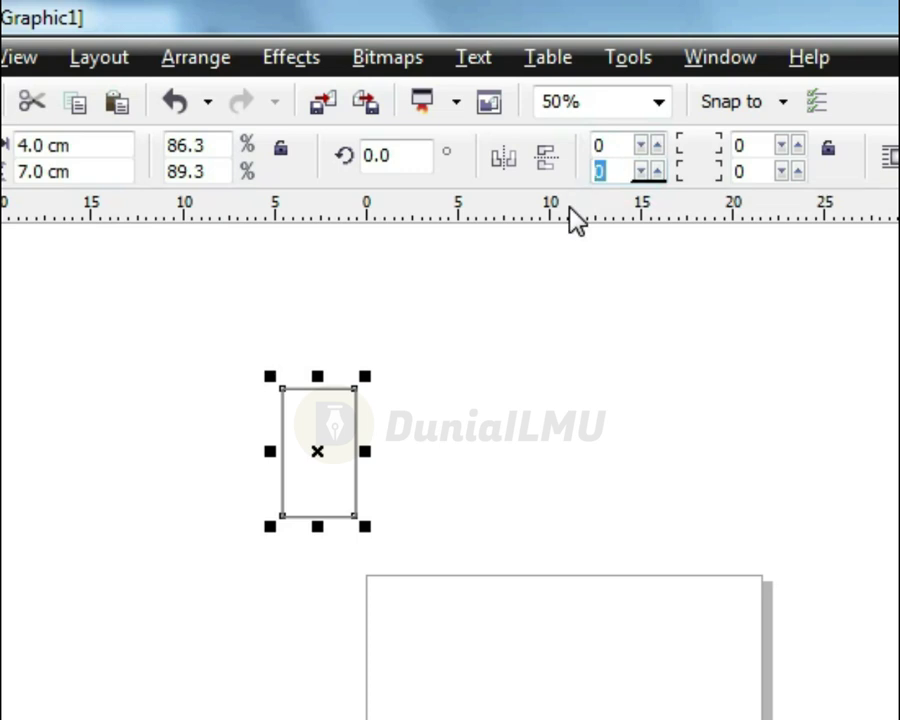
{"action": "type", "text": "80"}
{"action": "double_click", "coordinate": [741, 145]}
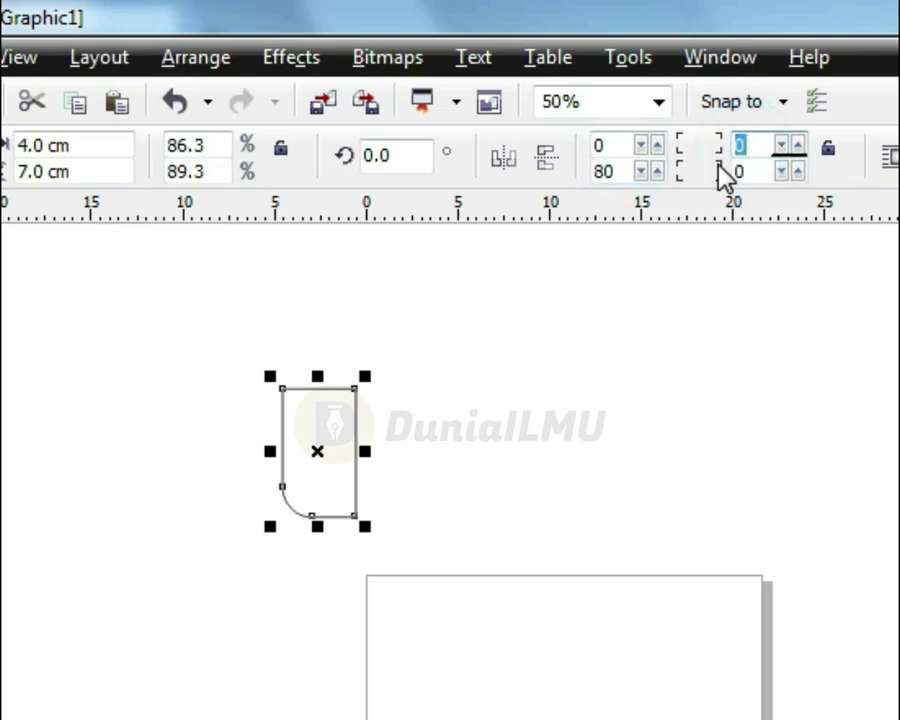
{"action": "type", "text": "8"}
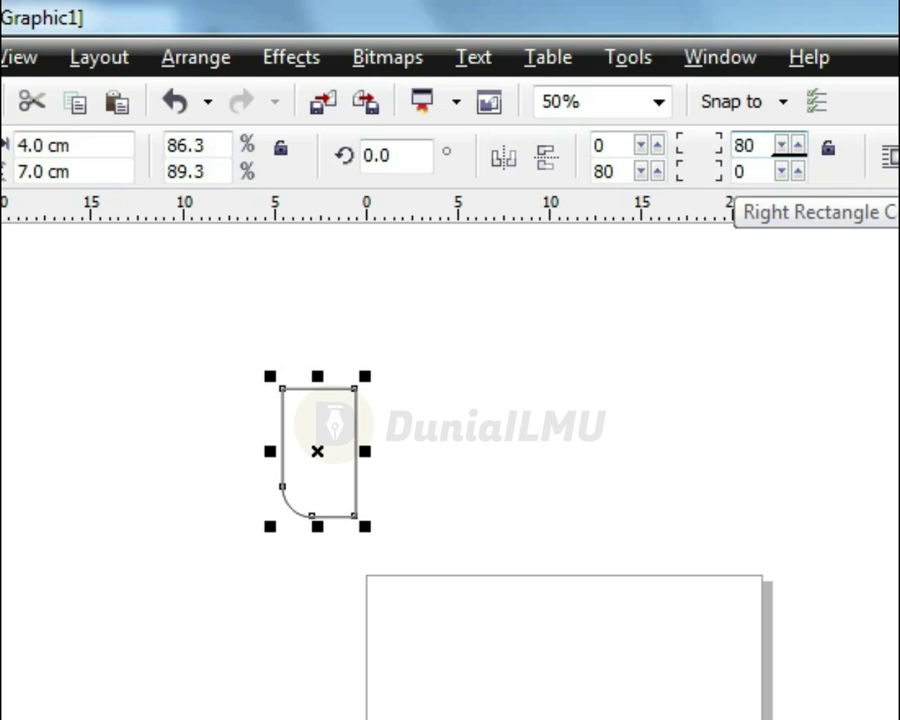
{"action": "key", "text": "Return"}
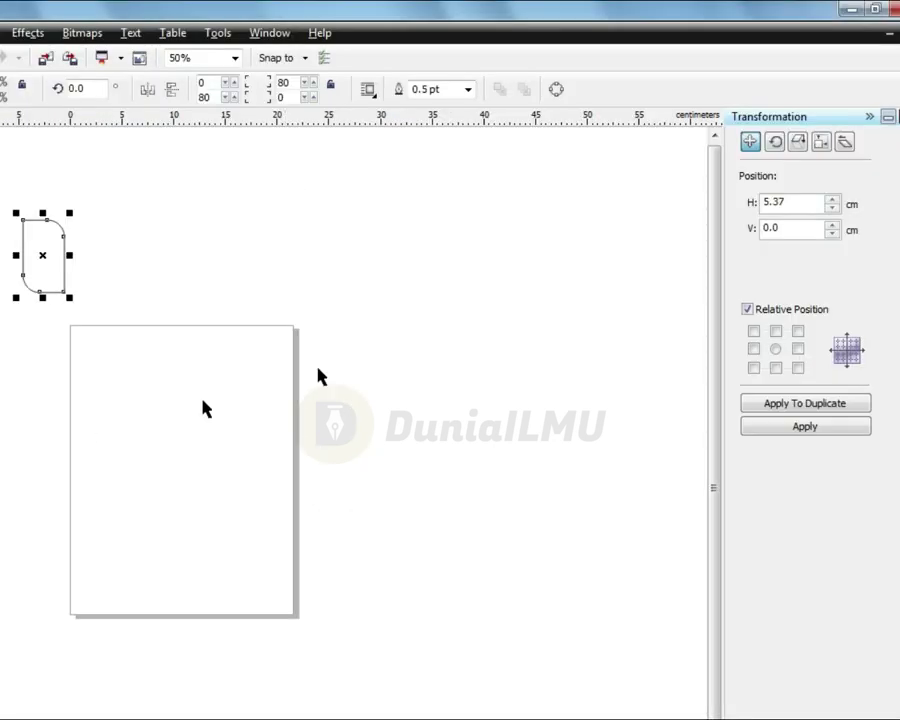
Step: Skew the rounded rectangle by 35 degrees horizontally and 20 degrees vertically
{"action": "left_click", "coordinate": [846, 143]}
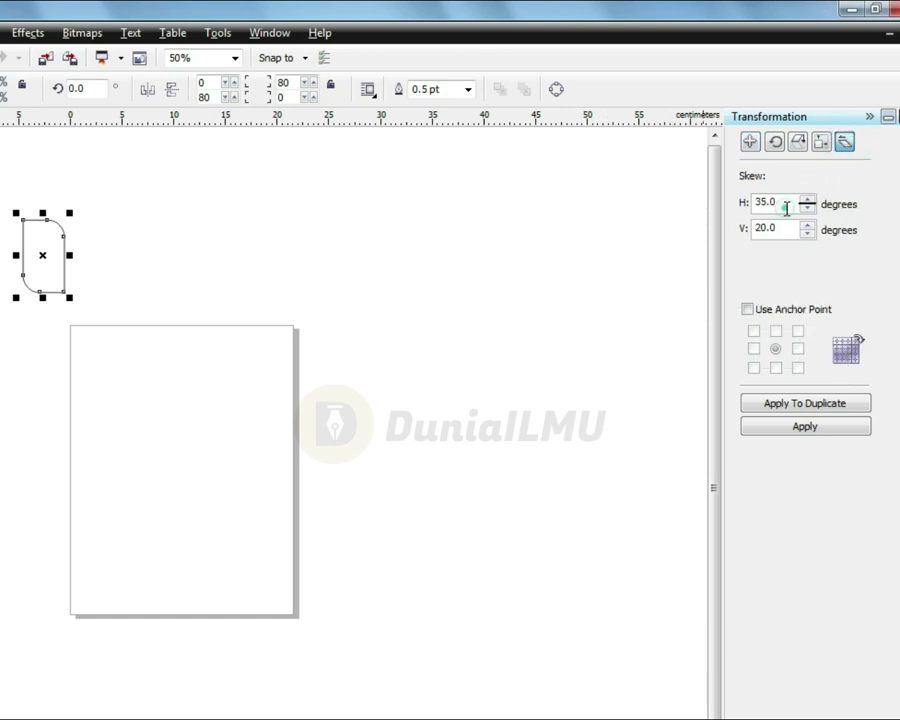
{"action": "left_click_drag", "start_coordinate": [786, 207], "coordinate": [743, 205]}
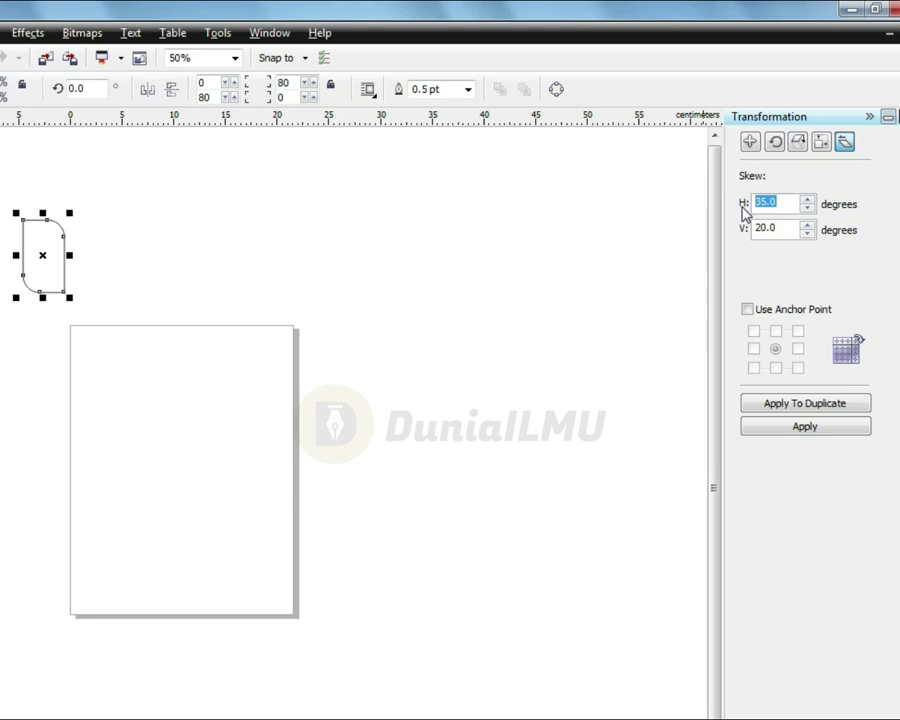
{"action": "type", "text": "35"}
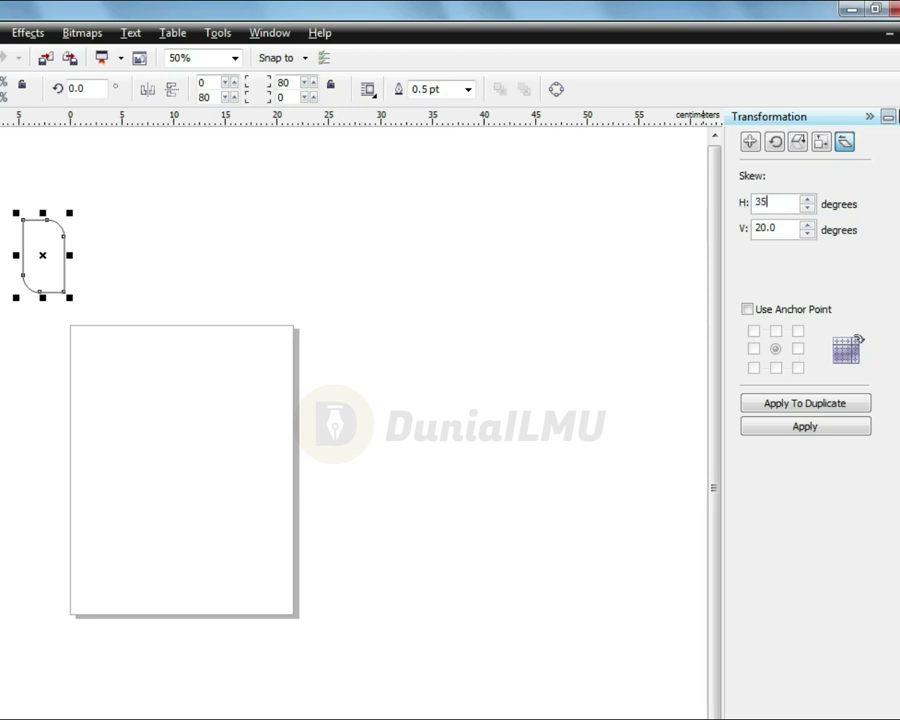
{"action": "left_click", "coordinate": [781, 231]}
{"action": "type", "text": "20"}
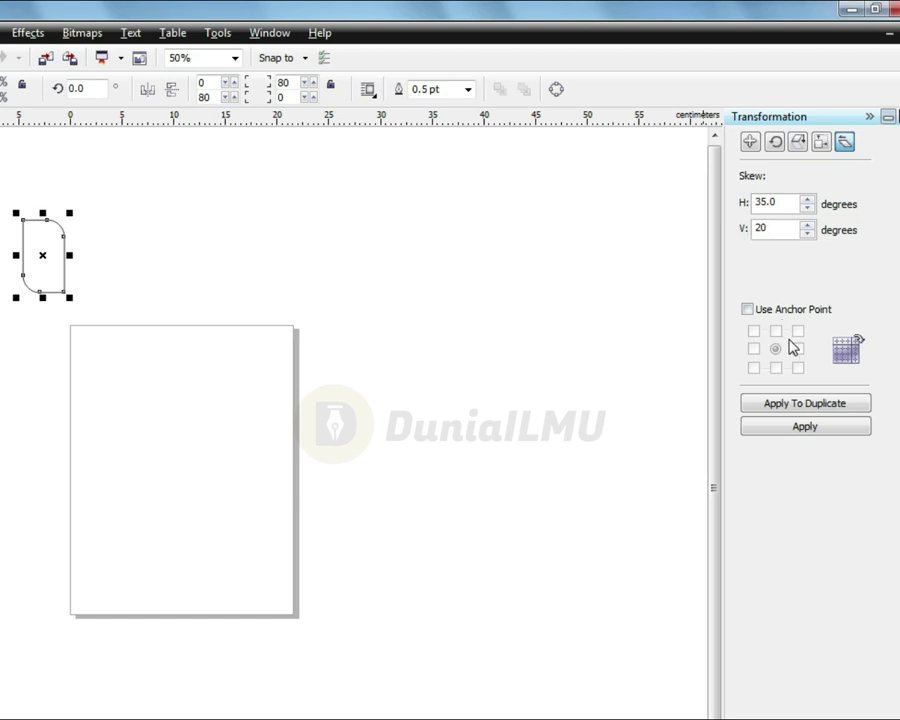
{"action": "left_click", "coordinate": [794, 428]}
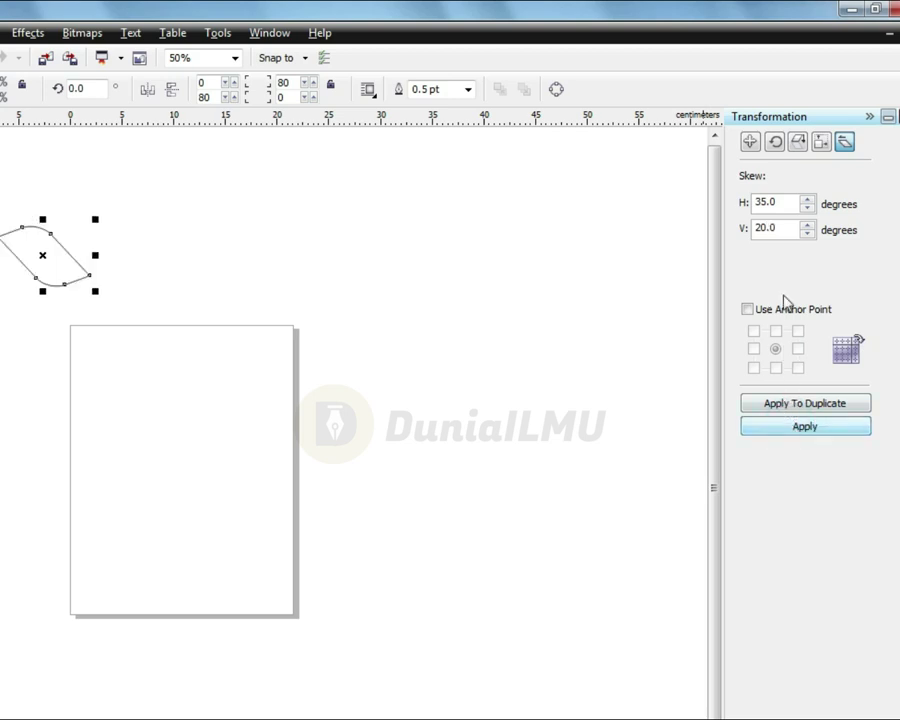
Step: Duplicate the skewed shape repeatedly at a relative horizontal offset of 5.37 cm until 39 pieces form a long rope
{"action": "left_click", "coordinate": [750, 142]}
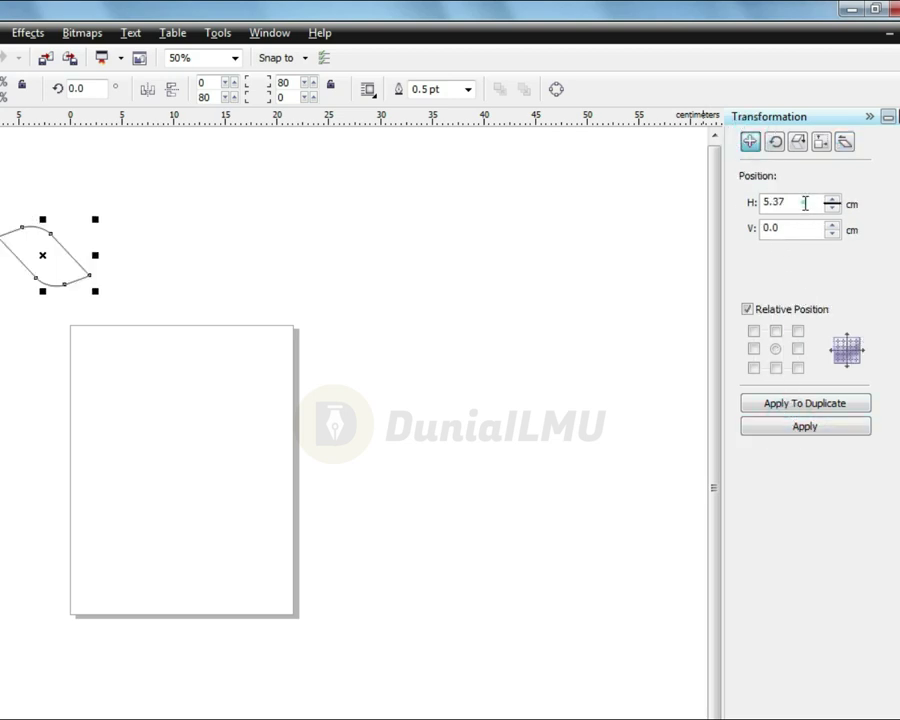
{"action": "left_click_drag", "start_coordinate": [805, 203], "coordinate": [748, 222]}
{"action": "type", "text": "5"}
{"action": "left_click", "coordinate": [787, 405]}
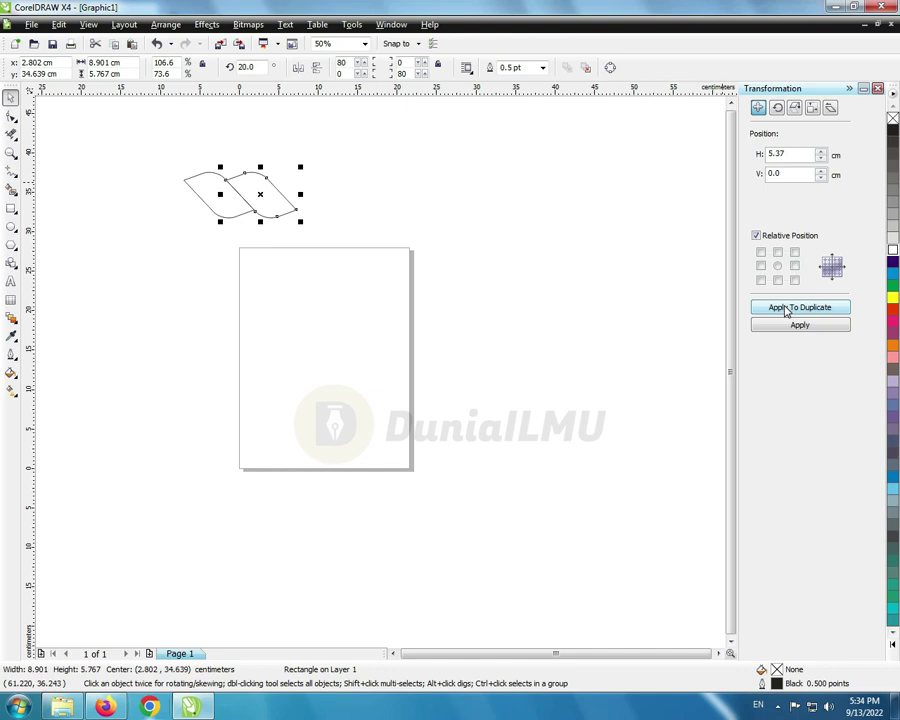
{"action": "left_click", "coordinate": [800, 307]}
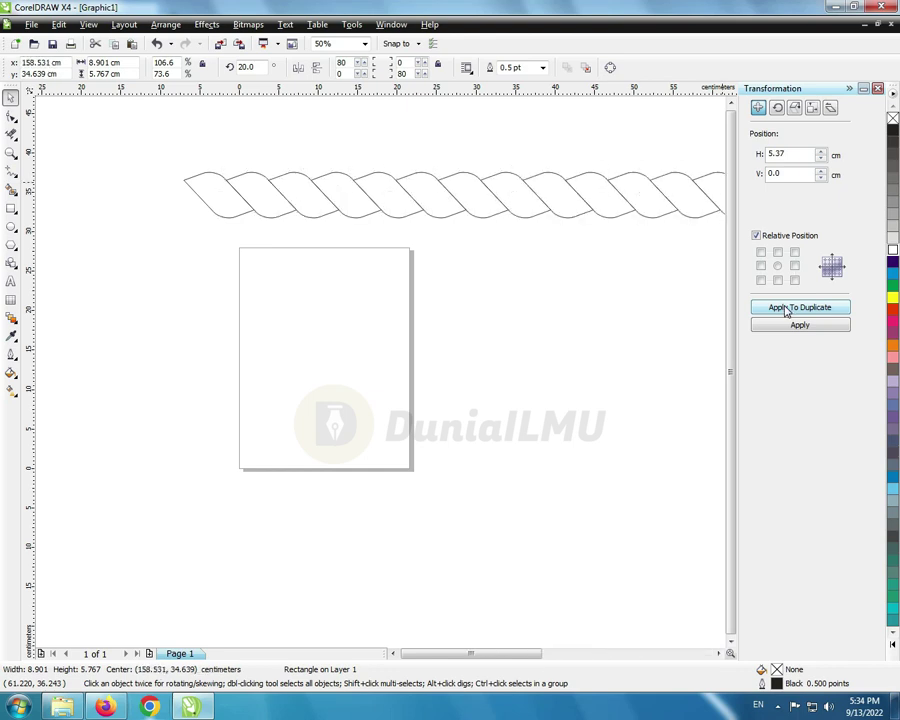
{"action": "left_click", "coordinate": [785, 311]}
Step: Fill all the rope pieces black with white outlines and combine them into a single curve
{"action": "key", "text": "F3"}
{"action": "key", "text": "F3"}
{"action": "key", "text": "F3"}
{"action": "left_click_drag", "start_coordinate": [629, 281], "coordinate": [484, 360]}
{"action": "scroll", "coordinate": [376, 362], "scroll_direction": "up", "scroll_amount": 4}
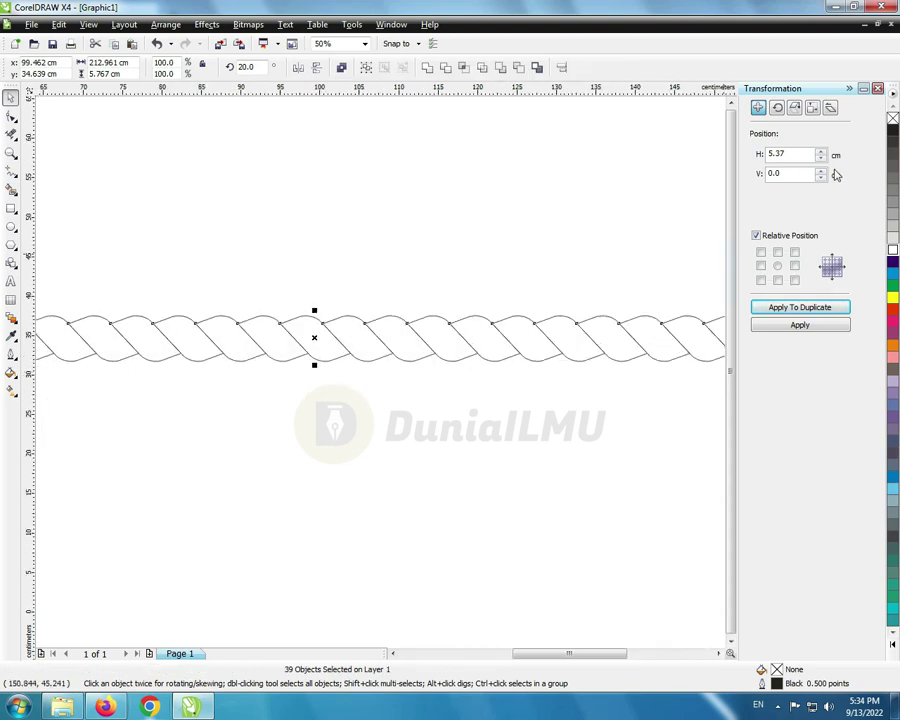
{"action": "left_click", "coordinate": [893, 128]}
{"action": "right_click", "coordinate": [893, 249]}
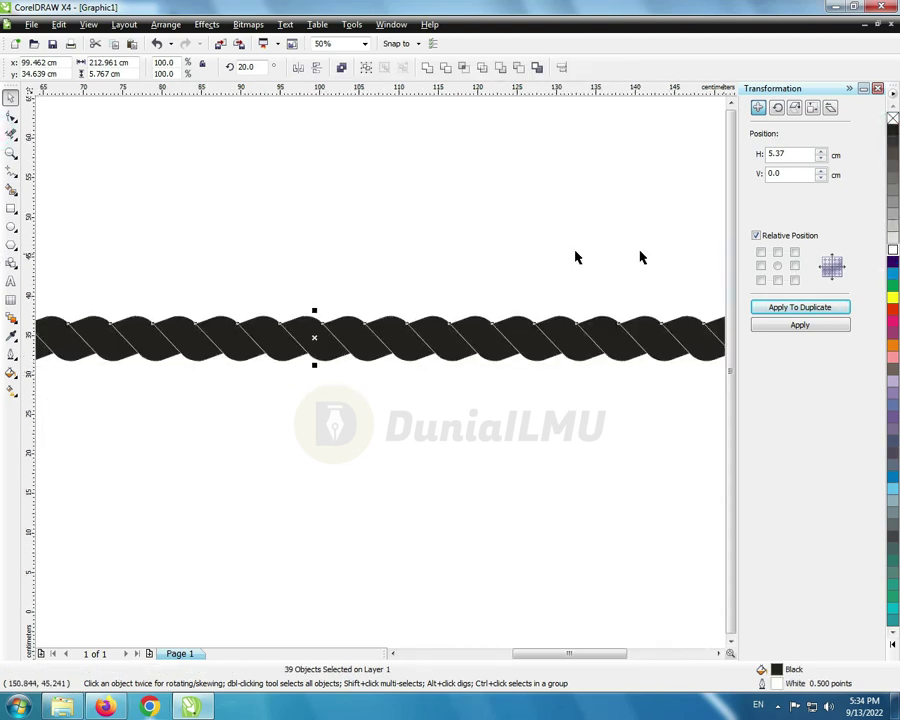
{"action": "left_click", "coordinate": [346, 69]}
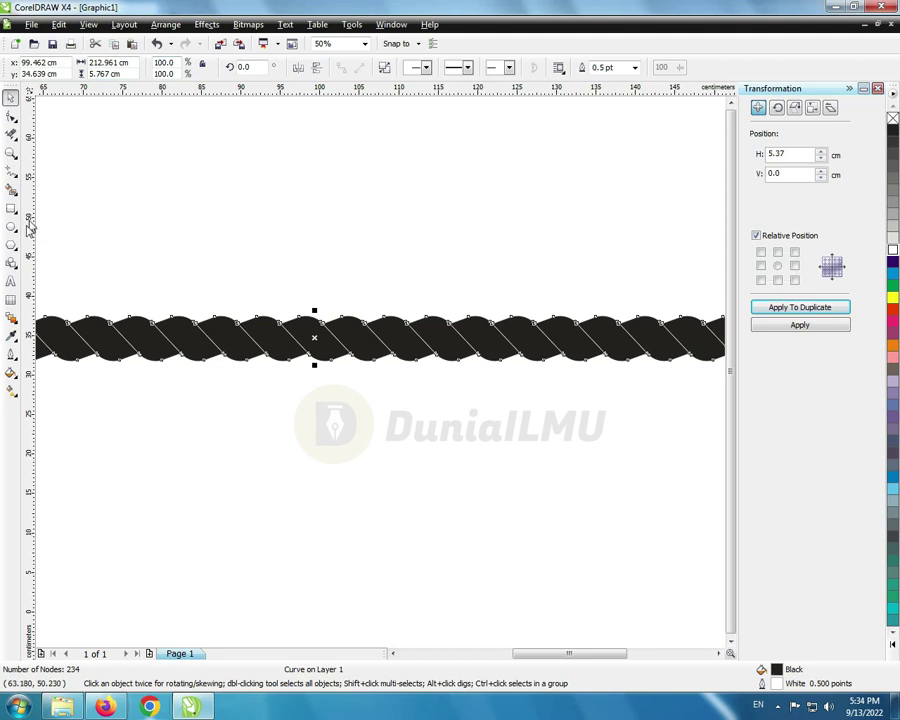
Step: Save the combined rope as an Artistic Media brush stroke named "tali tambang"
{"action": "left_click", "coordinate": [17, 181]}
{"action": "left_click", "coordinate": [50, 206]}
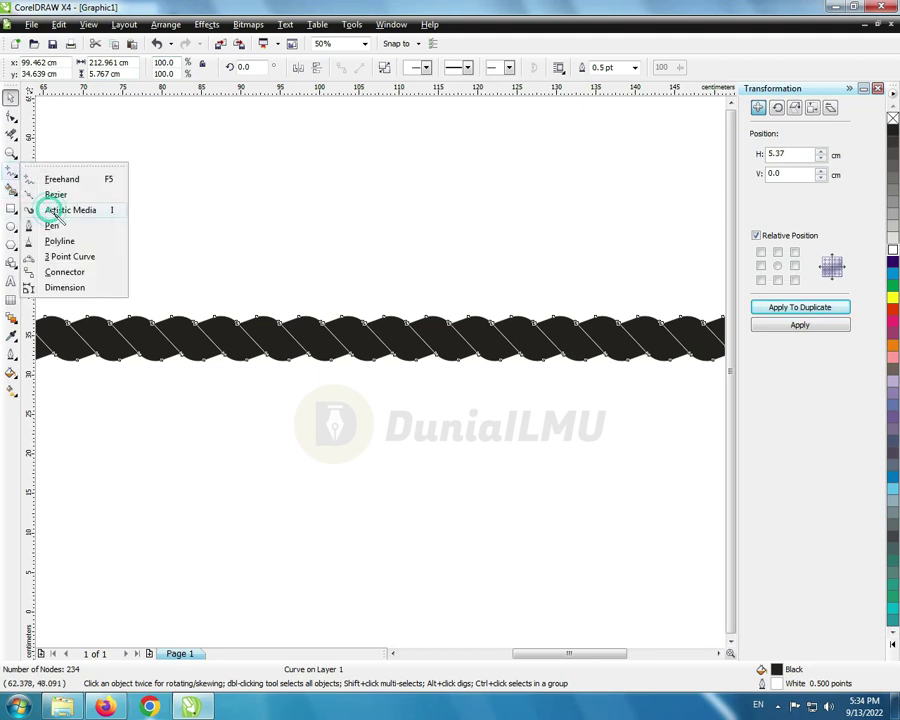
{"action": "left_click", "coordinate": [331, 68]}
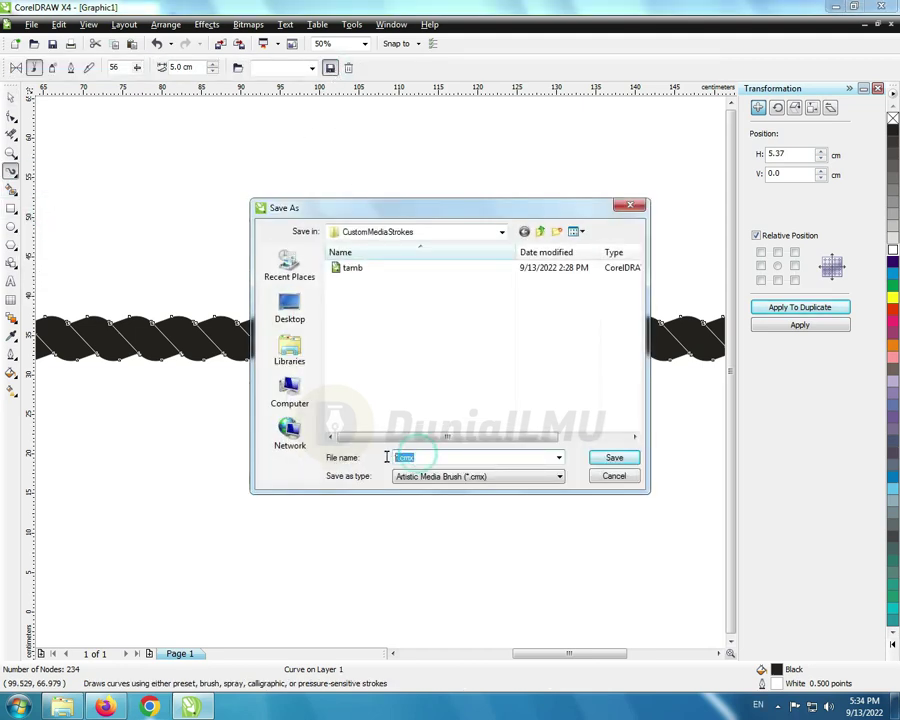
{"action": "type", "text": "tali tambang"}
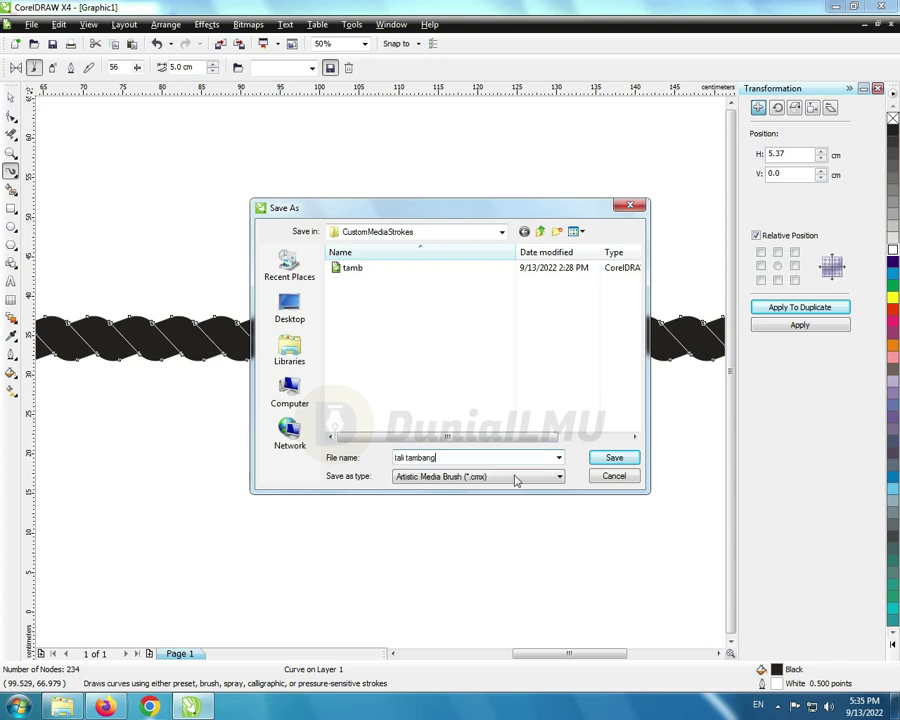
{"action": "left_click", "coordinate": [600, 458]}
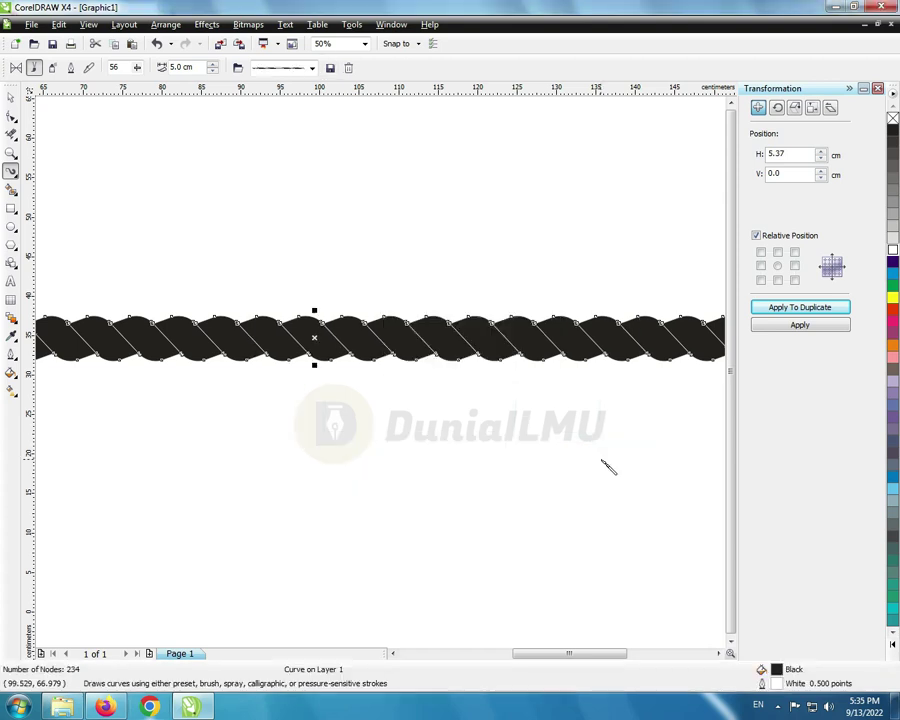
Step: Deselect the rope and display the Artistic Media docker
{"action": "key", "text": "space"}
{"action": "left_click", "coordinate": [321, 184]}
{"action": "left_click", "coordinate": [391, 24]}
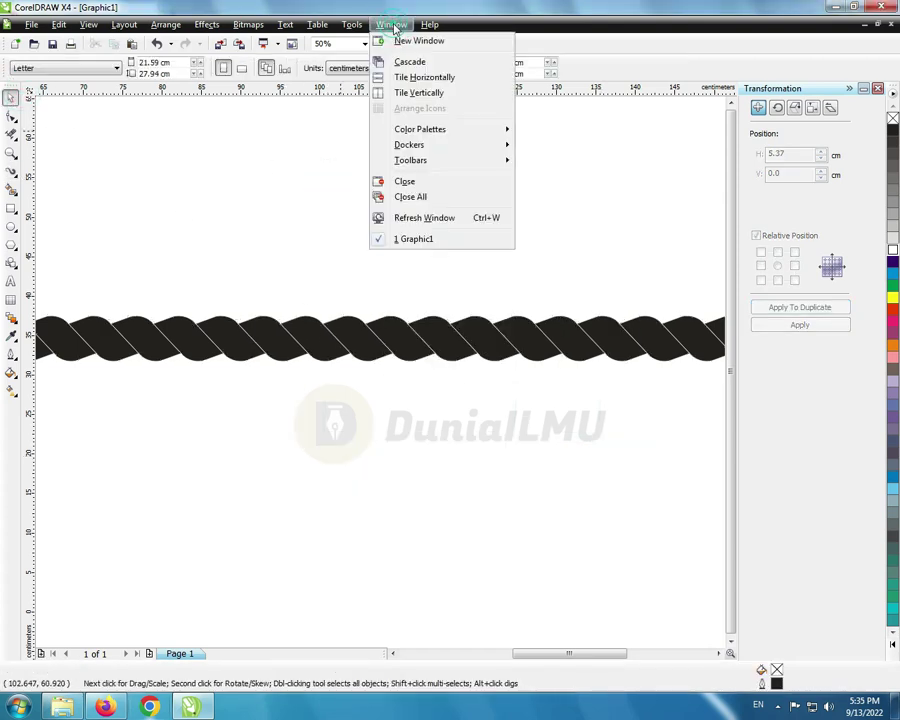
{"action": "mouse_move", "coordinate": [424, 146]}
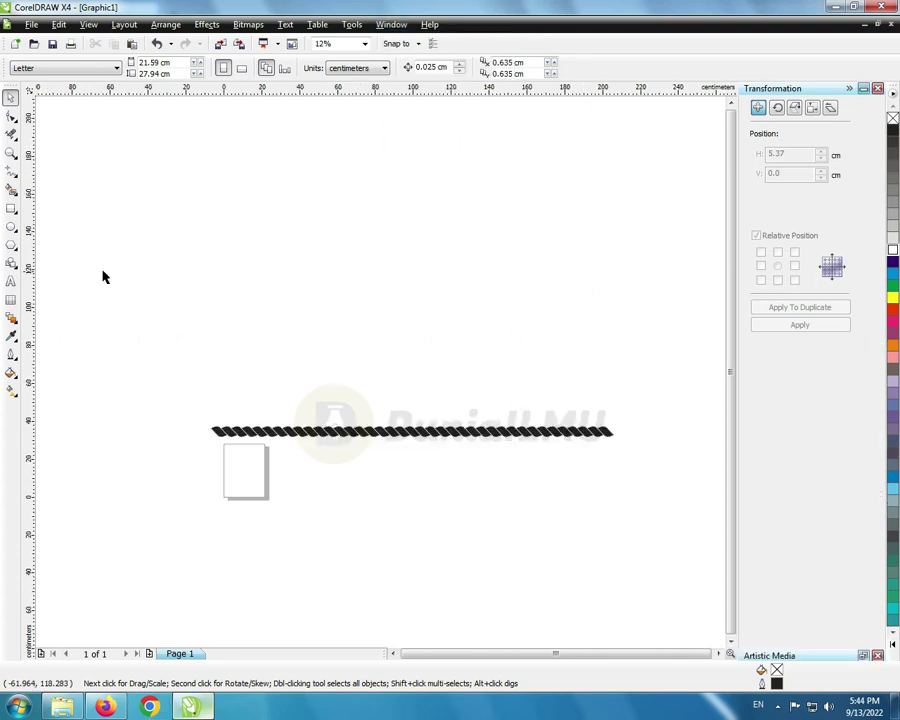
Step: Draw a circle about 76 cm across above the rope and a winding freehand tail about 41 by 19 cm from its lower-left edge
{"action": "left_click", "coordinate": [10, 227]}
{"action": "mouse_move", "coordinate": [280, 189]}
{"action": "left_mouse_down"}
{"action": "mouse_move", "coordinate": [360, 292]}
{"action": "mouse_move", "coordinate": [395, 327]}
{"action": "mouse_move", "coordinate": [412, 330]}
{"action": "left_mouse_up"}
{"action": "left_click", "coordinate": [10, 172]}
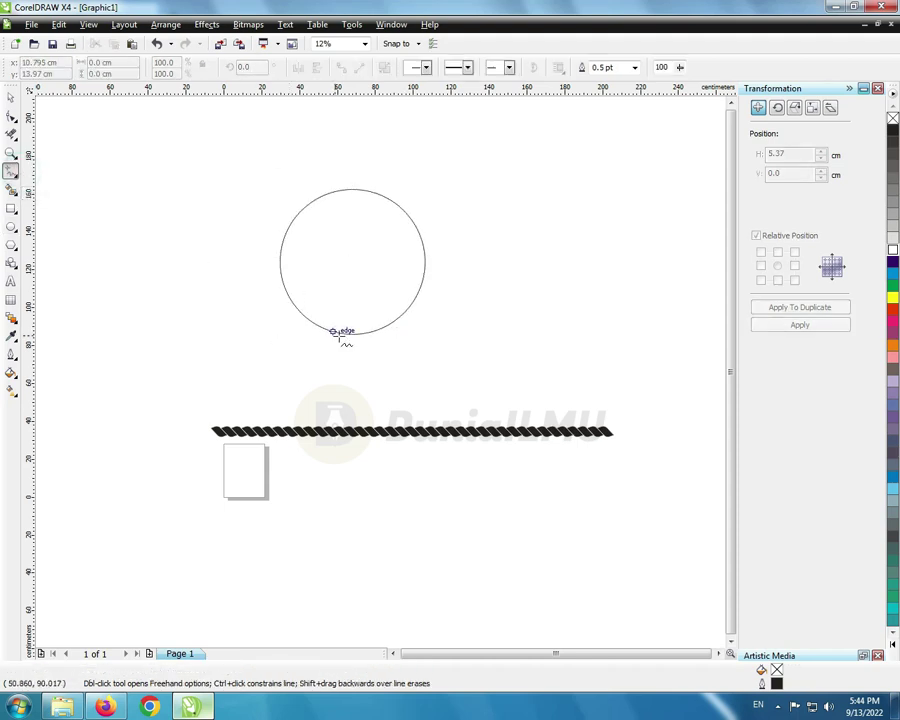
{"action": "scroll", "coordinate": [345, 325], "scroll_direction": "up", "scroll_amount": 2}
{"action": "scroll", "coordinate": [381, 373], "scroll_direction": "up", "scroll_amount": 1}
{"action": "mouse_move", "coordinate": [258, 320]}
{"action": "left_mouse_down"}
{"action": "mouse_move", "coordinate": [336, 358]}
{"action": "mouse_move", "coordinate": [489, 324]}
{"action": "mouse_move", "coordinate": [562, 332]}
{"action": "mouse_move", "coordinate": [579, 374]}
{"action": "mouse_move", "coordinate": [549, 413]}
{"action": "mouse_move", "coordinate": [455, 418]}
{"action": "mouse_move", "coordinate": [333, 394]}
{"action": "mouse_move", "coordinate": [277, 408]}
{"action": "mouse_move", "coordinate": [251, 474]}
{"action": "left_mouse_up"}
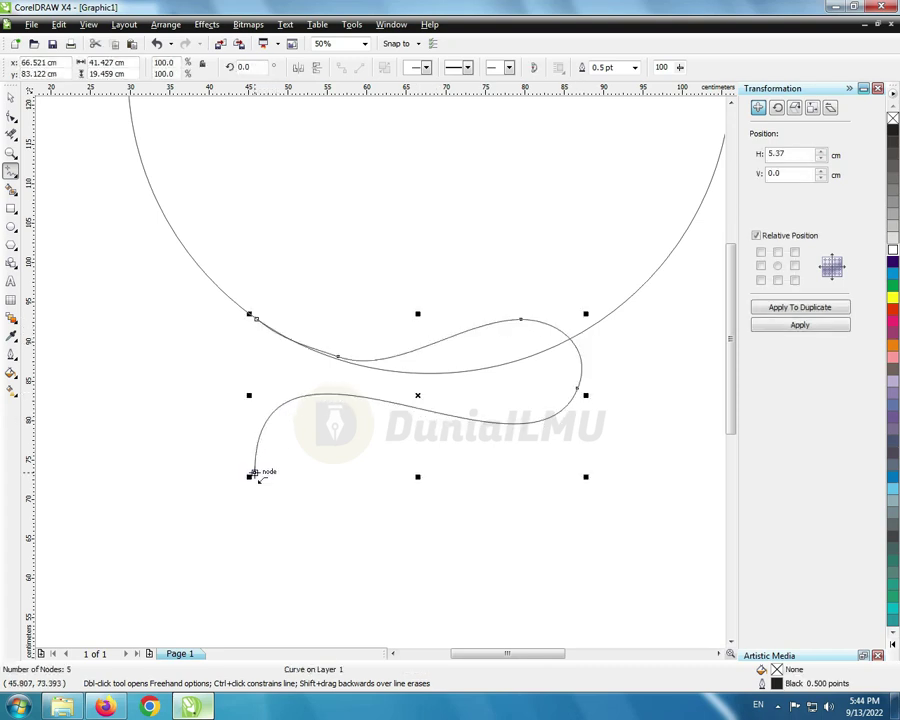
{"action": "scroll", "coordinate": [376, 291], "scroll_direction": "down", "scroll_amount": 2}
{"action": "scroll", "coordinate": [381, 374], "scroll_direction": "up", "scroll_amount": 1}
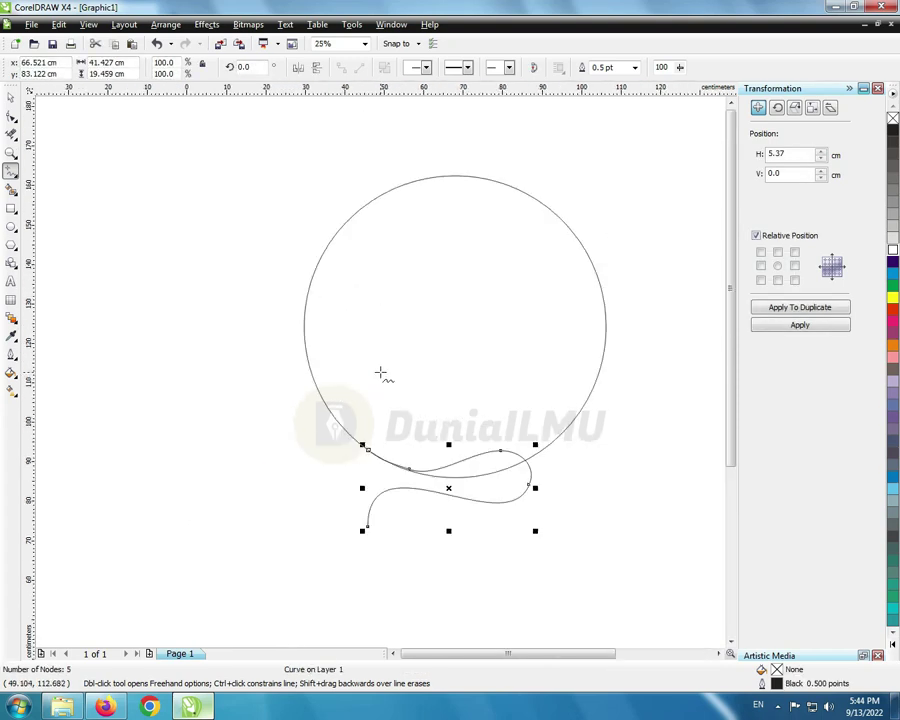
Step: Reduce the circle to its left half, spanning from 90 to 270 degrees
{"action": "left_click", "coordinate": [10, 96]}
{"action": "left_click", "coordinate": [462, 277]}
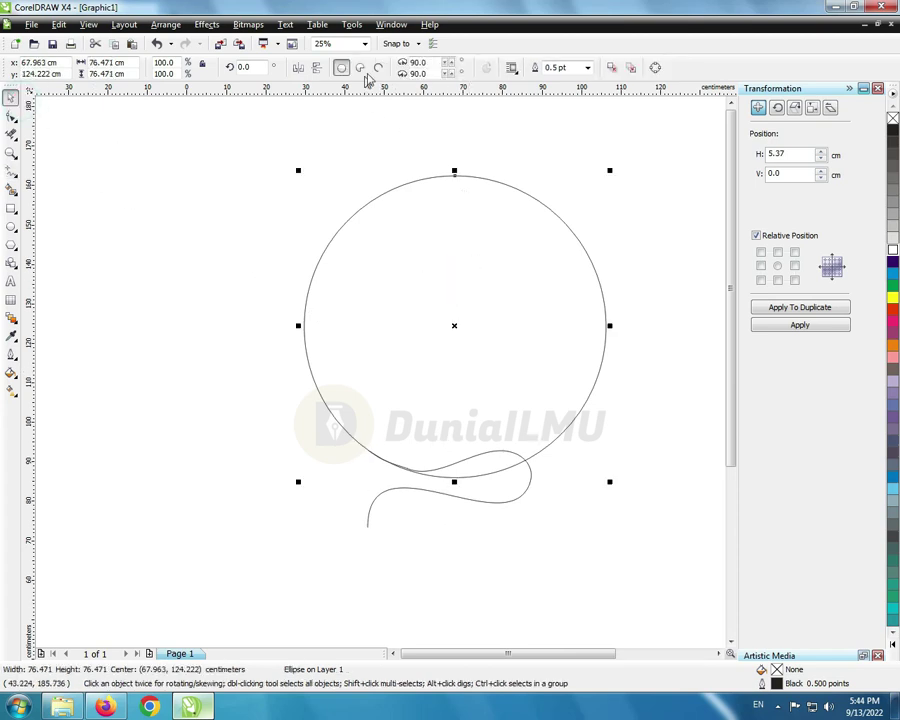
{"action": "left_click", "coordinate": [378, 67]}
{"action": "left_click", "coordinate": [12, 116]}
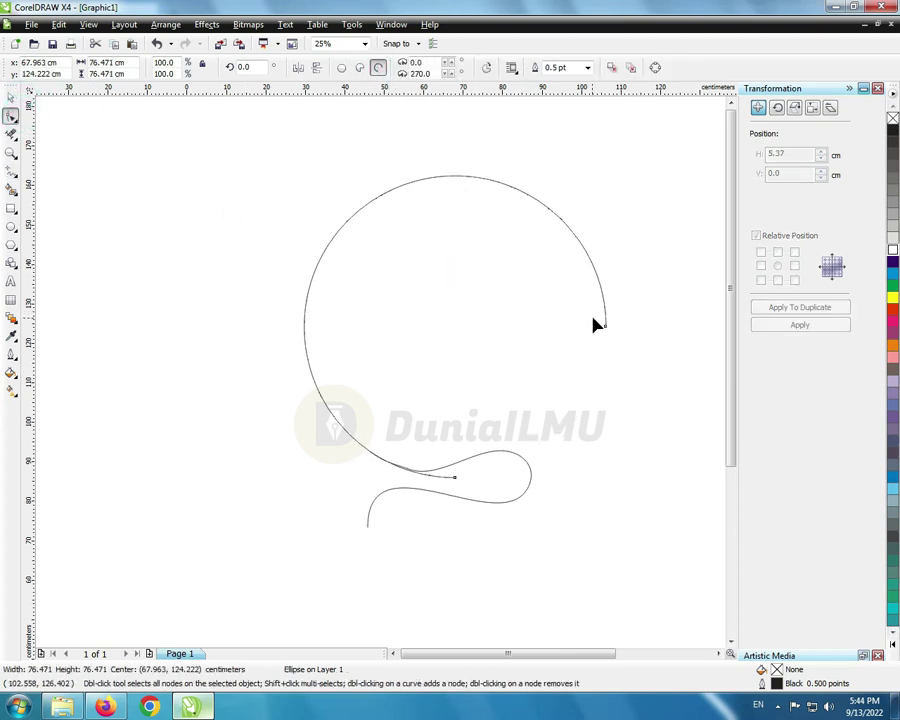
{"action": "left_click_drag", "start_coordinate": [605, 330], "coordinate": [456, 178]}
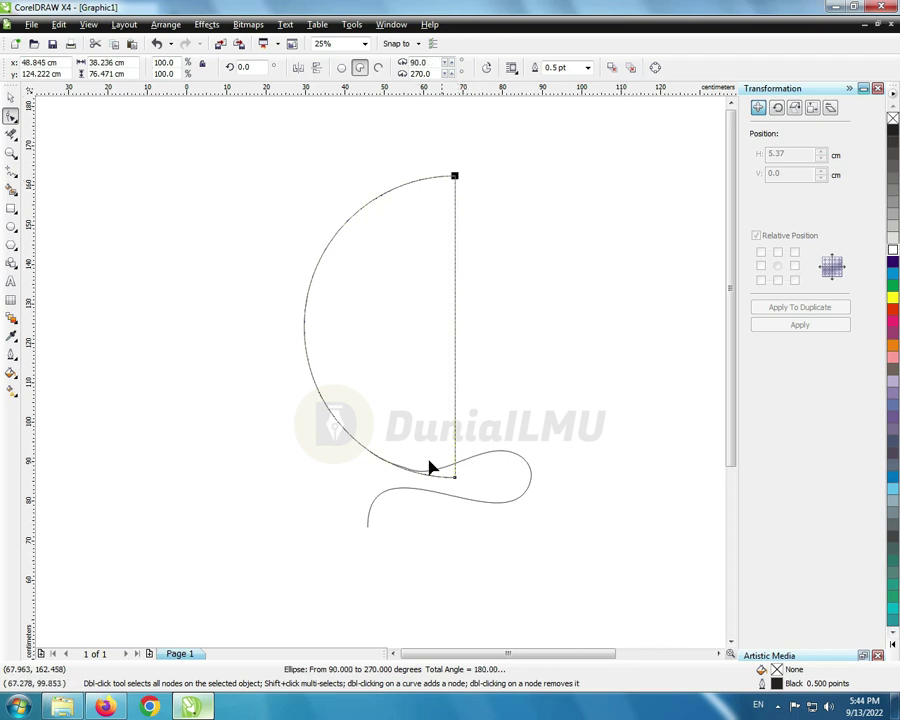
Step: Convert the half circle to curves, break it at its nodes and delete the straight vertical edge, leaving an open arc
{"action": "left_click", "coordinate": [655, 67]}
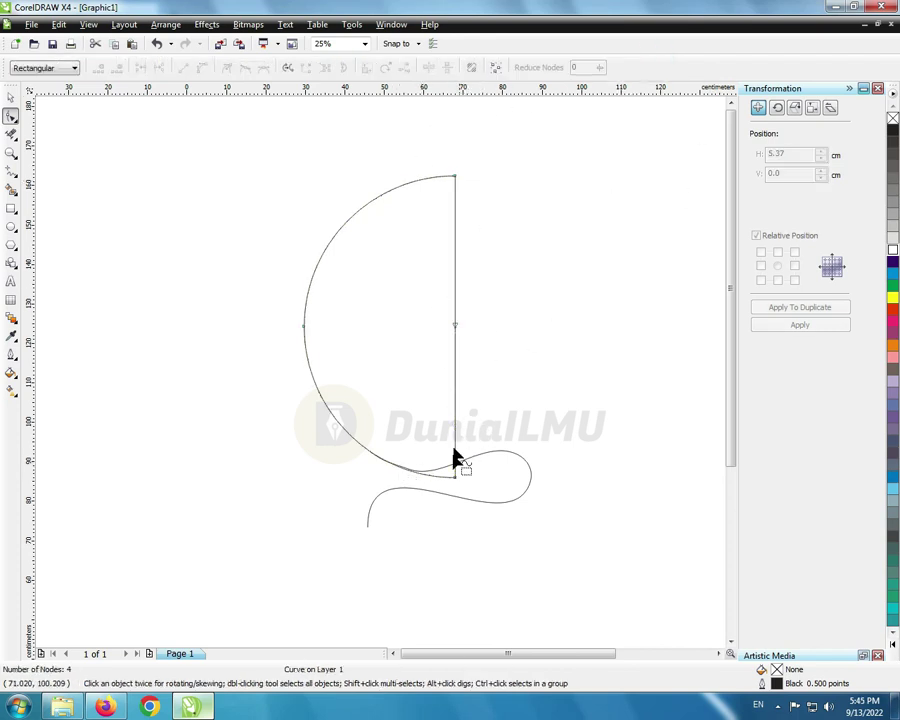
{"action": "left_click_drag", "start_coordinate": [490, 310], "coordinate": [416, 366]}
{"action": "left_click", "coordinate": [158, 67]}
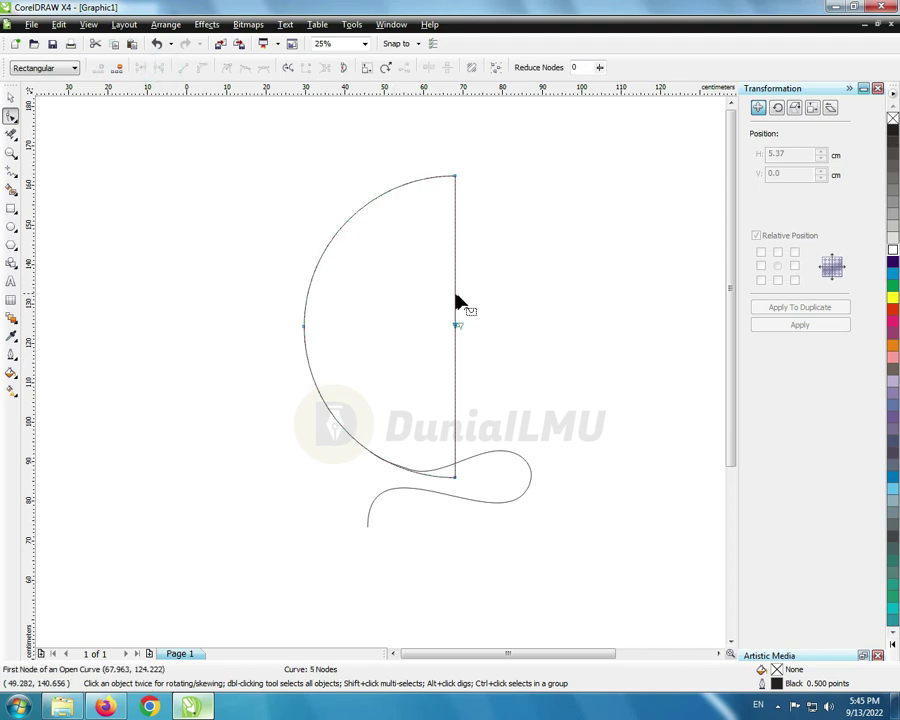
{"action": "left_click_drag", "start_coordinate": [458, 301], "coordinate": [422, 362]}
{"action": "key", "text": "Delete"}
{"action": "scroll", "coordinate": [400, 483], "scroll_direction": "up", "scroll_amount": 1}
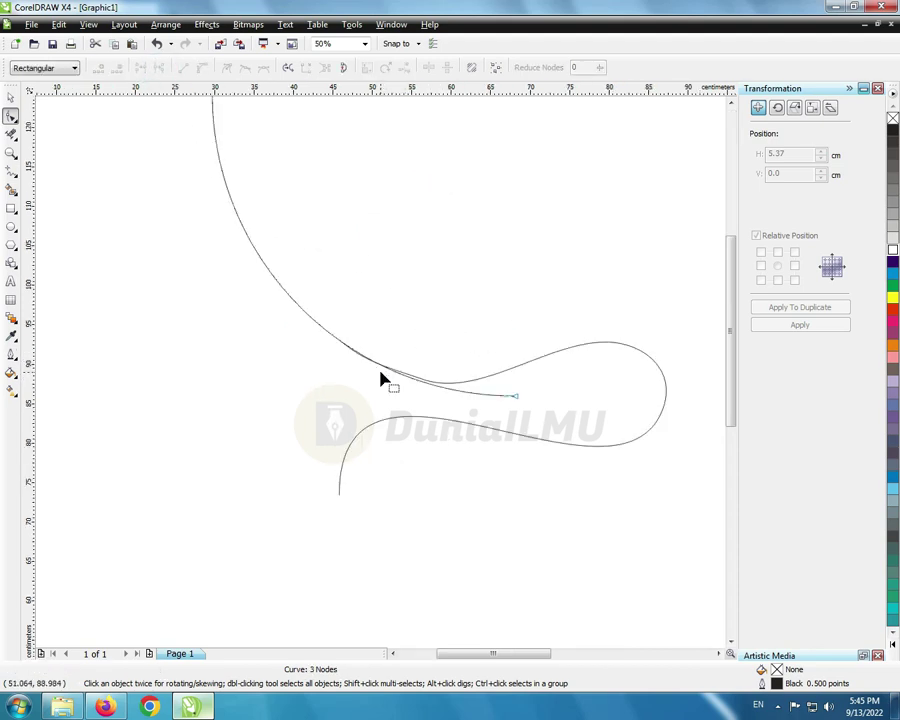
{"action": "scroll", "coordinate": [370, 362], "scroll_direction": "up", "scroll_amount": 1}
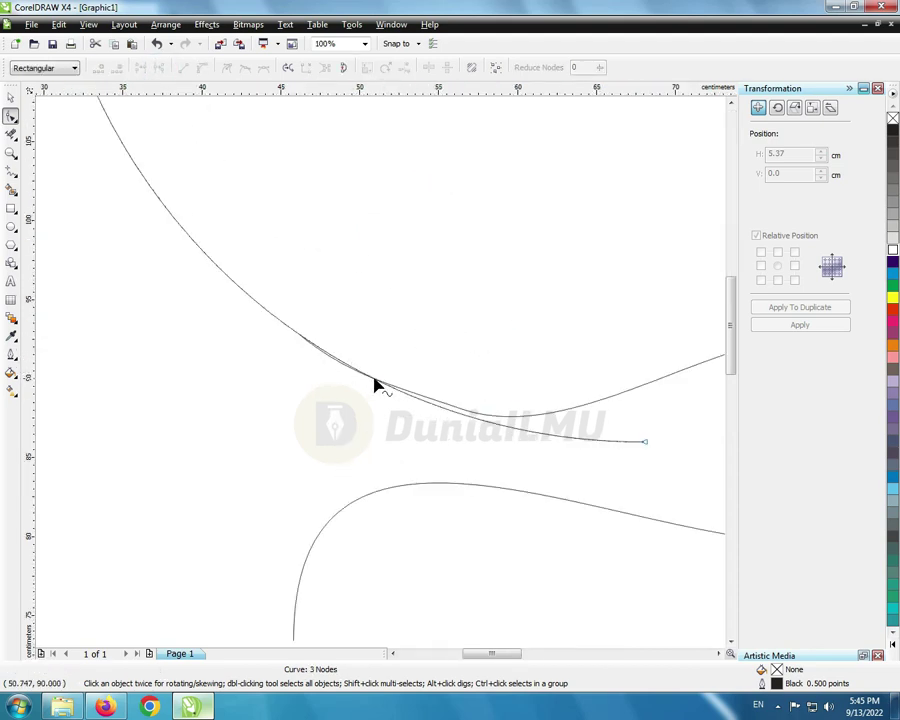
Step: Shorten the arc's lower end to where it crosses the tail, and combine the arc and tail into one curve
{"action": "double_click", "coordinate": [380, 382]}
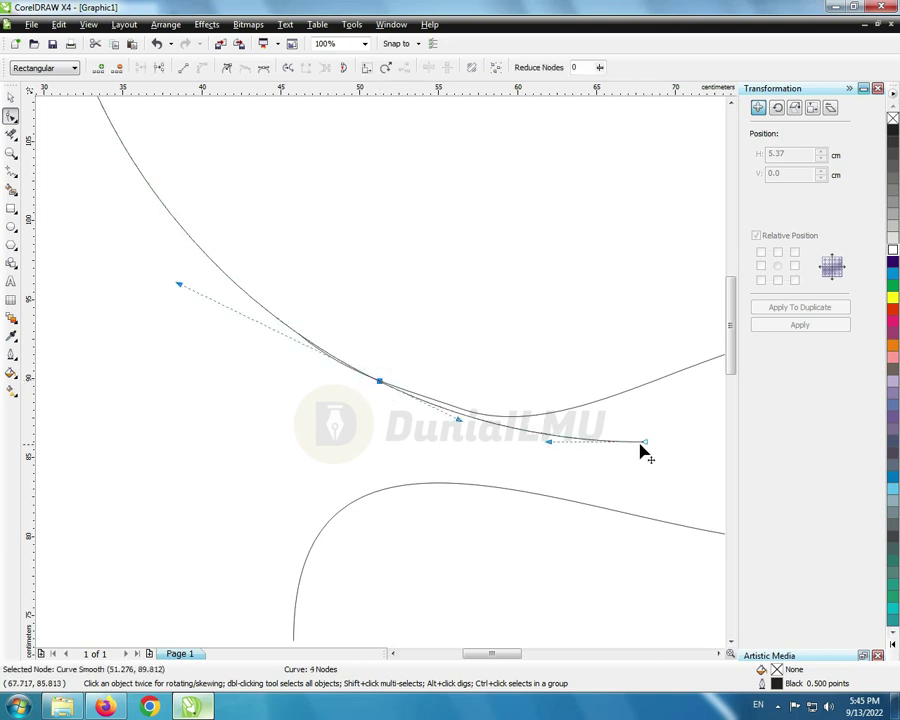
{"action": "double_click", "coordinate": [643, 443]}
{"action": "scroll", "coordinate": [384, 374], "scroll_direction": "down", "scroll_amount": 3}
{"action": "left_click", "coordinate": [10, 97]}
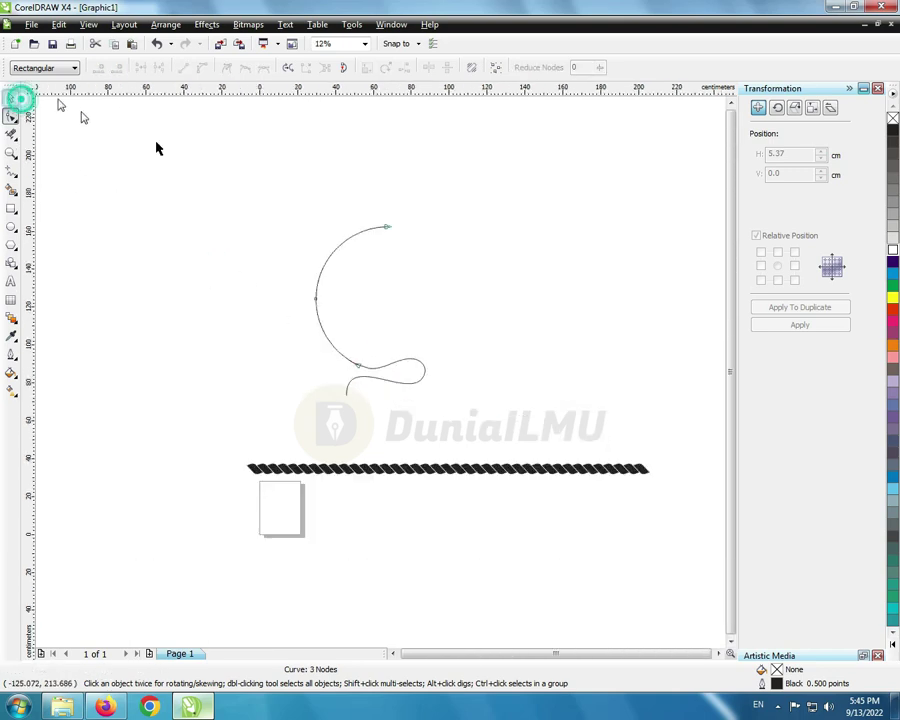
{"action": "left_click_drag", "start_coordinate": [285, 412], "coordinate": [440, 205]}
{"action": "left_click", "coordinate": [344, 67]}
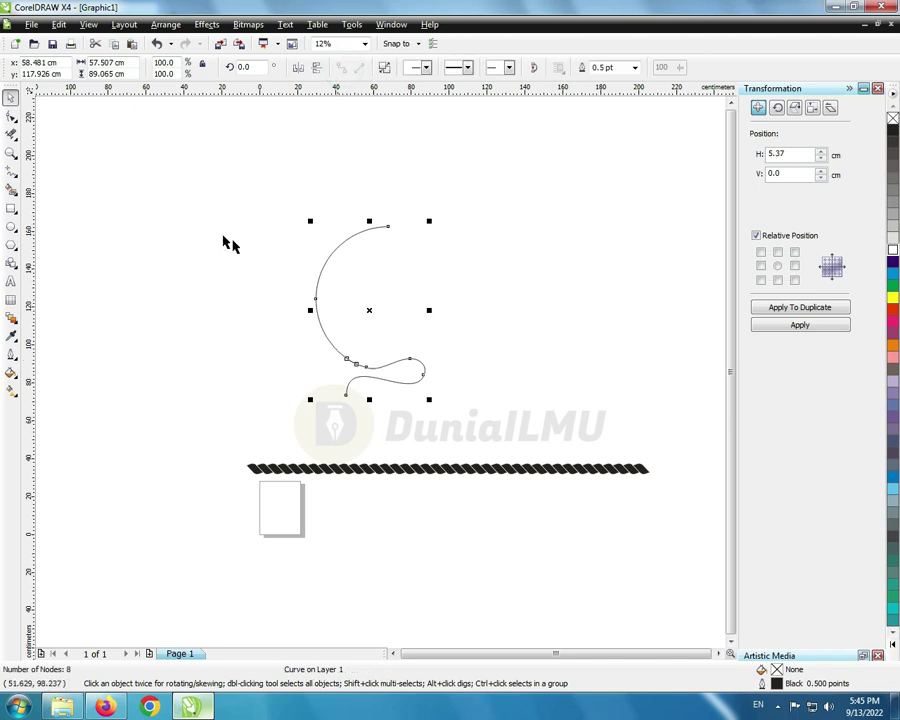
Step: Apply the custom rope brush stroke to the combined arc-and-tail curve with the Artistic Media tool
{"action": "left_click", "coordinate": [11, 172]}
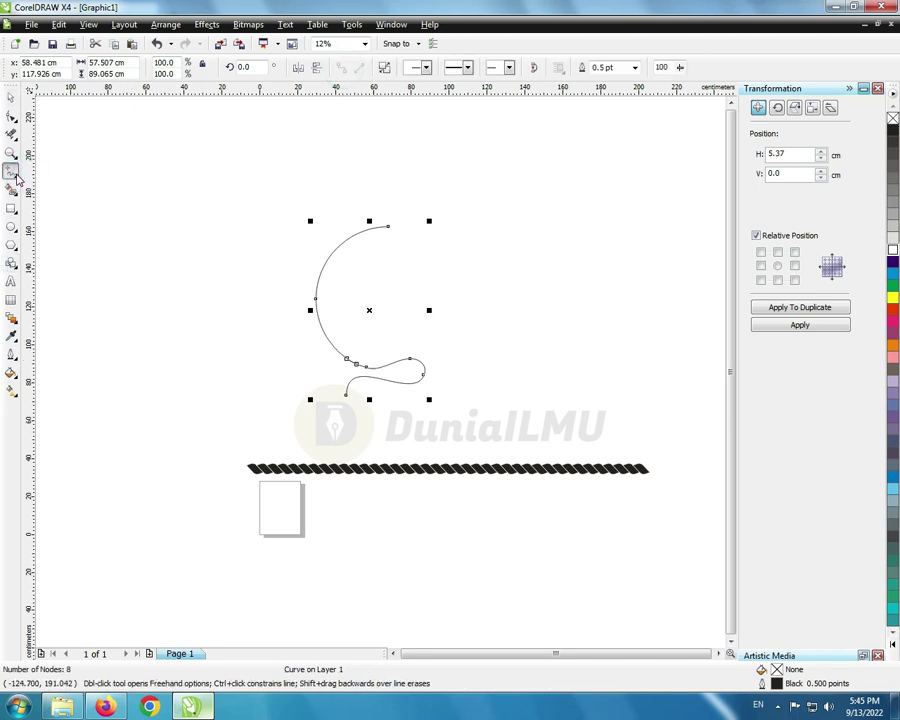
{"action": "left_click", "coordinate": [53, 216]}
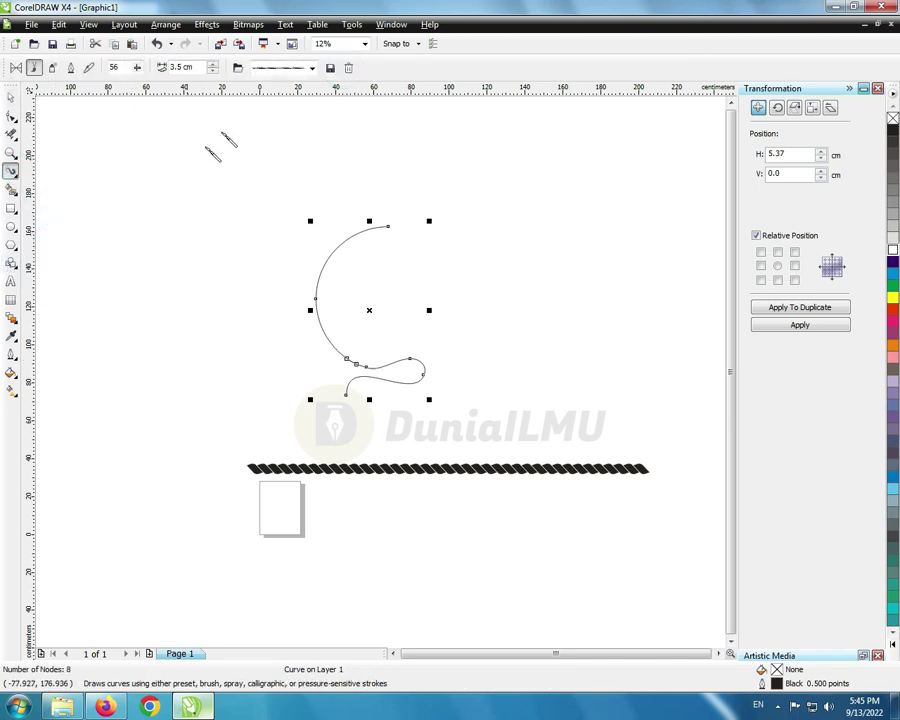
{"action": "left_click", "coordinate": [312, 68]}
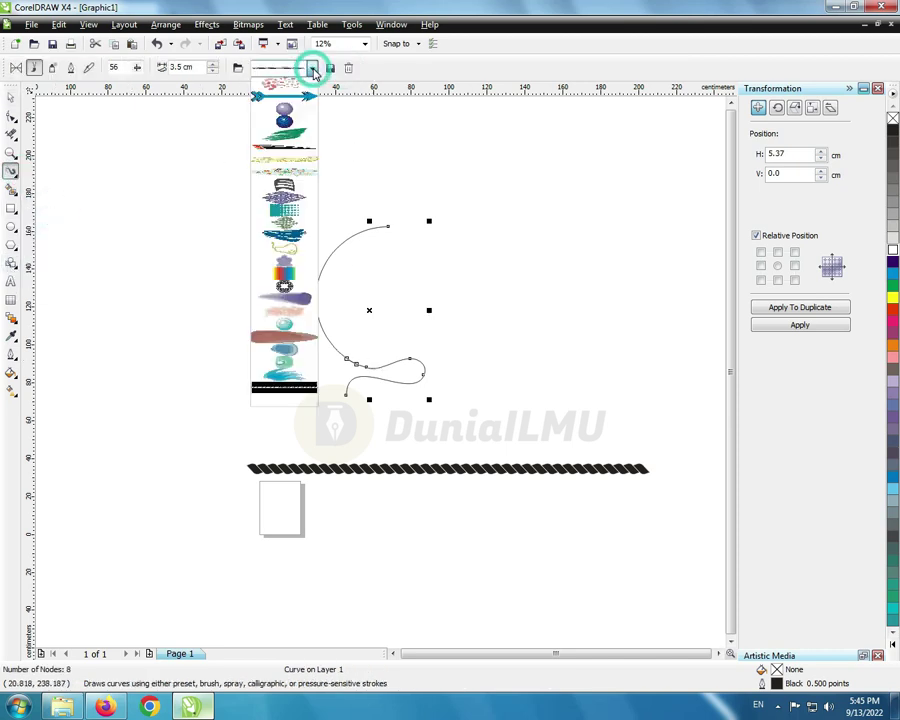
{"action": "left_click", "coordinate": [289, 393]}
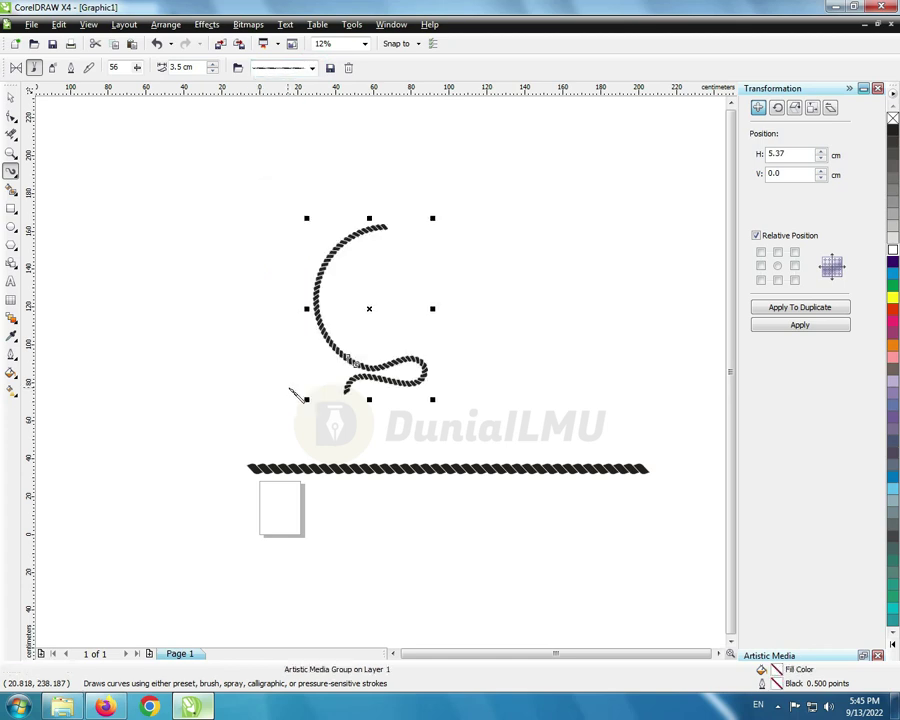
{"action": "key", "text": "space"}
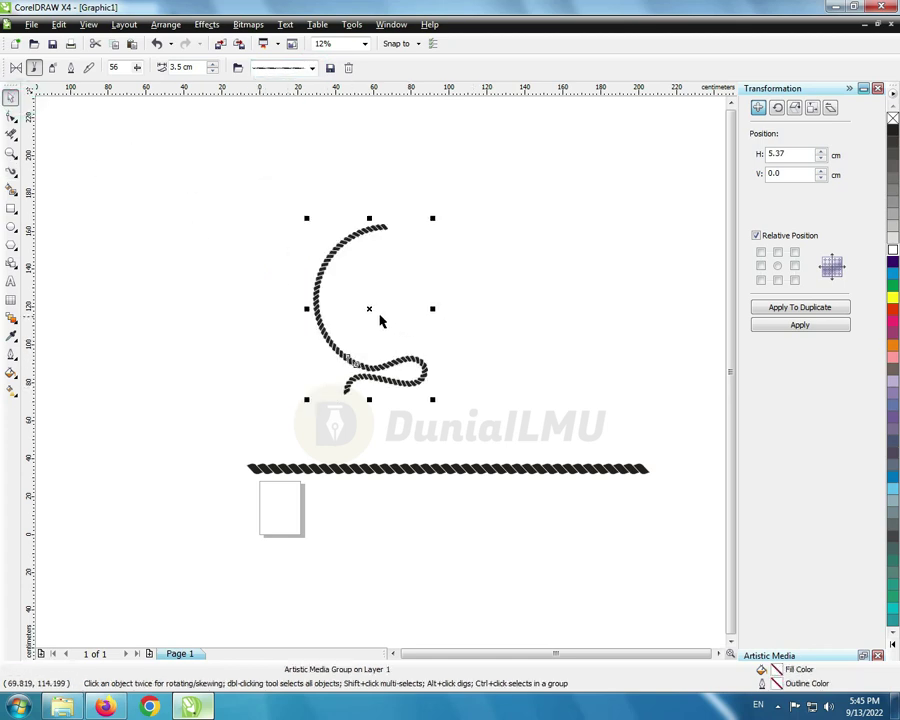
Step: Duplicate the rope shape, mirror the copy horizontally and fit it against the original so the two arcs form a ring
{"action": "left_click_drag", "start_coordinate": [370, 309], "coordinate": [442, 308]}
{"action": "left_click", "coordinate": [433, 248]}
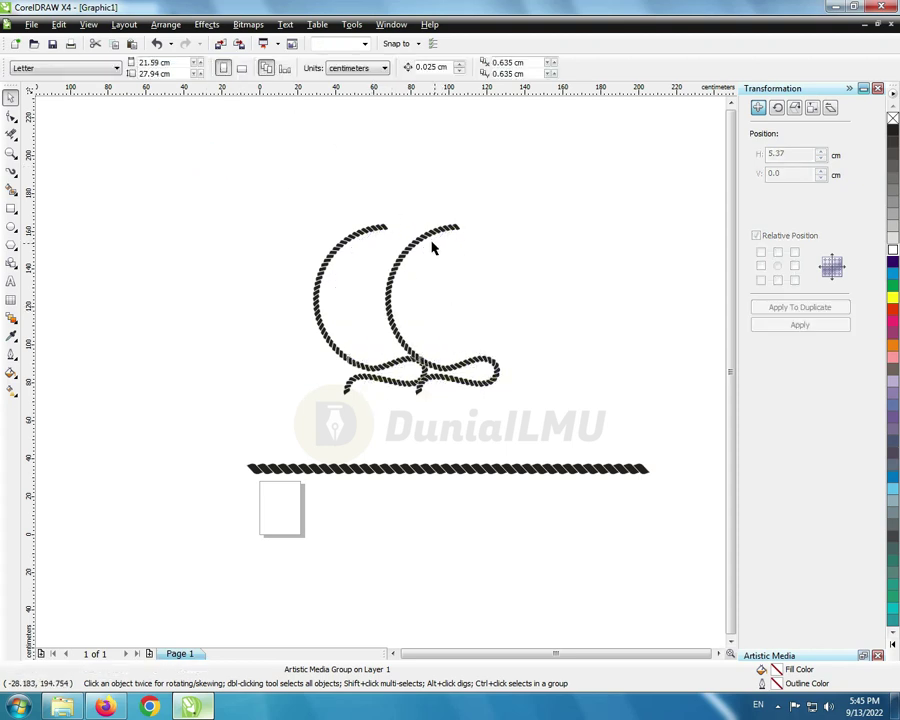
{"action": "left_click", "coordinate": [433, 248]}
{"action": "left_click", "coordinate": [294, 66]}
{"action": "scroll", "coordinate": [420, 286], "scroll_direction": "up", "scroll_amount": 2}
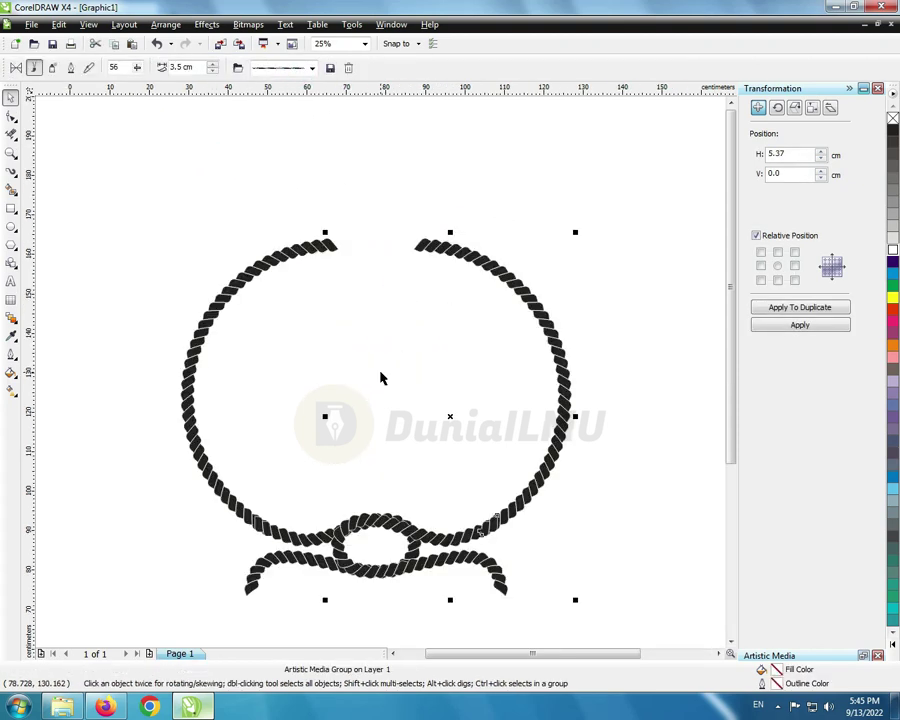
{"action": "left_click_drag", "start_coordinate": [438, 412], "coordinate": [375, 389]}
Step: Reverse the curve direction of the right-hand rope's path so its twist follows that of the left half
{"action": "scroll", "coordinate": [378, 364], "scroll_direction": "up", "scroll_amount": 2}
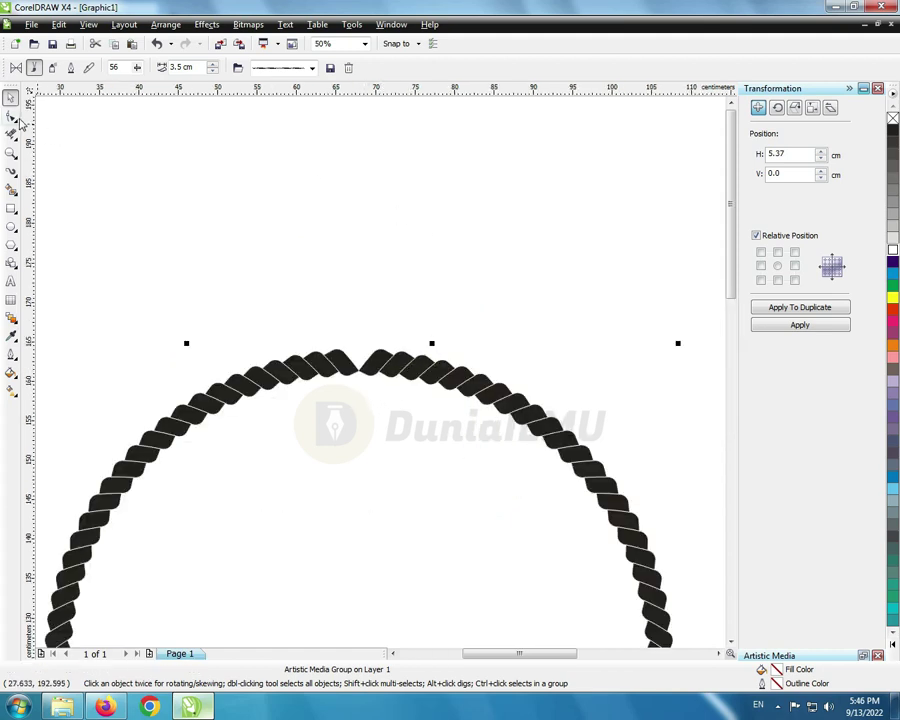
{"action": "key", "text": "F10"}
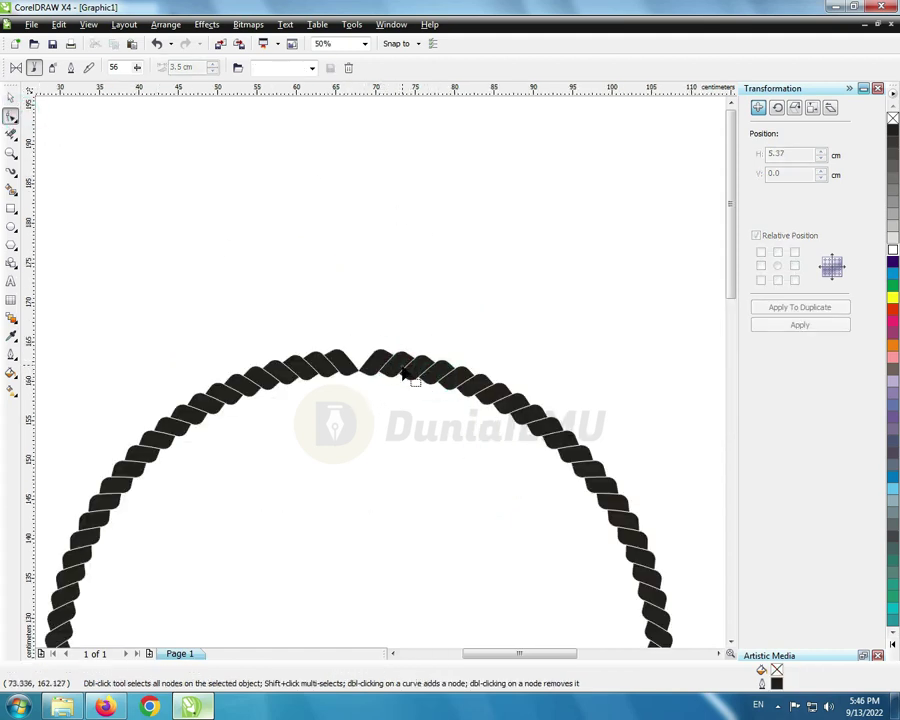
{"action": "left_click", "coordinate": [372, 370]}
{"action": "left_click", "coordinate": [358, 362]}
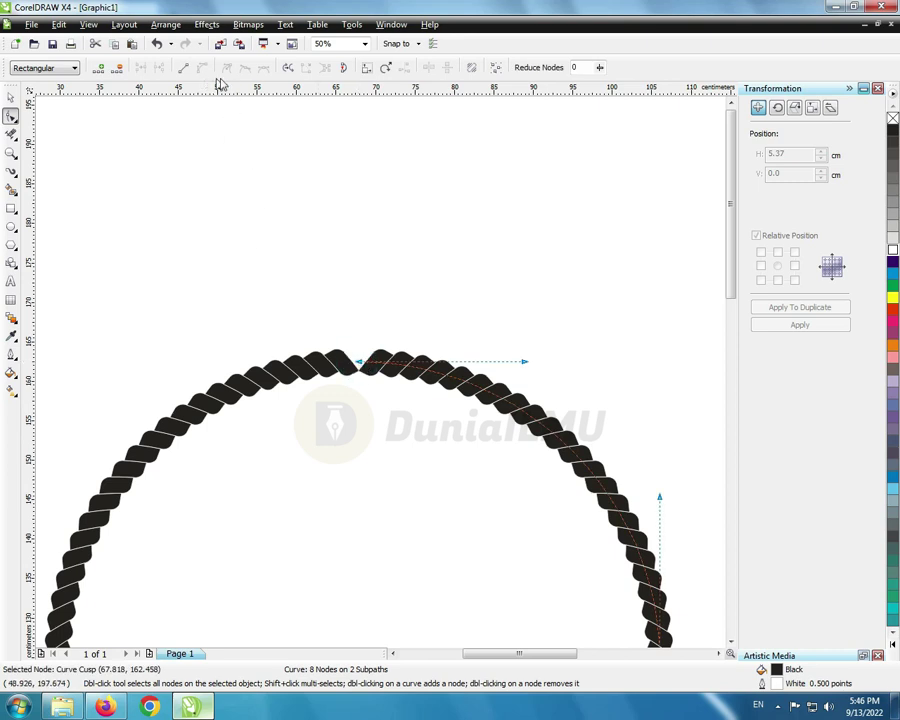
{"action": "left_click", "coordinate": [287, 68]}
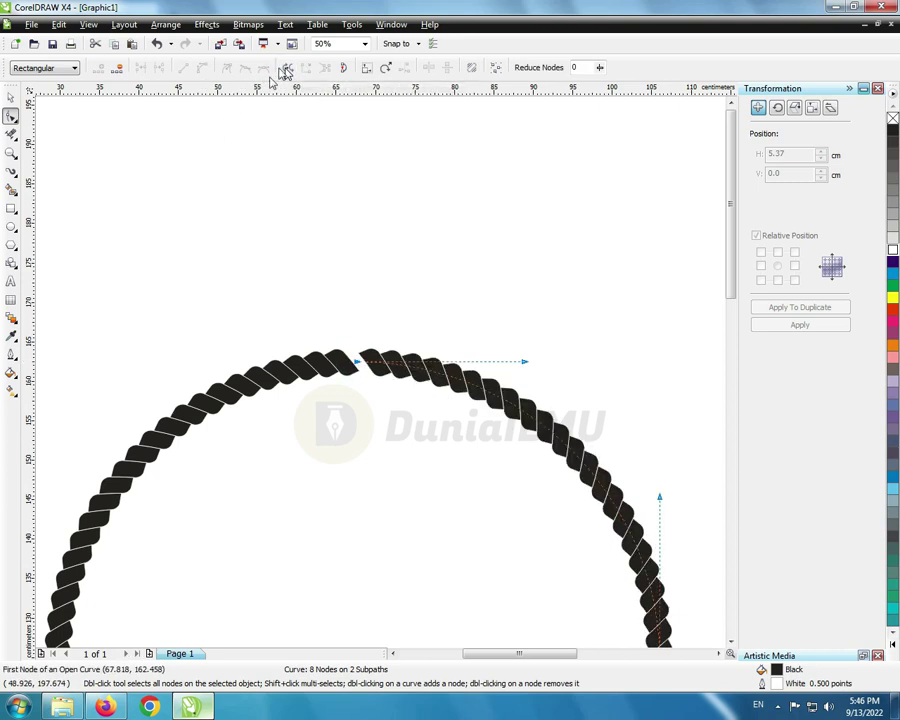
{"action": "left_click", "coordinate": [11, 98]}
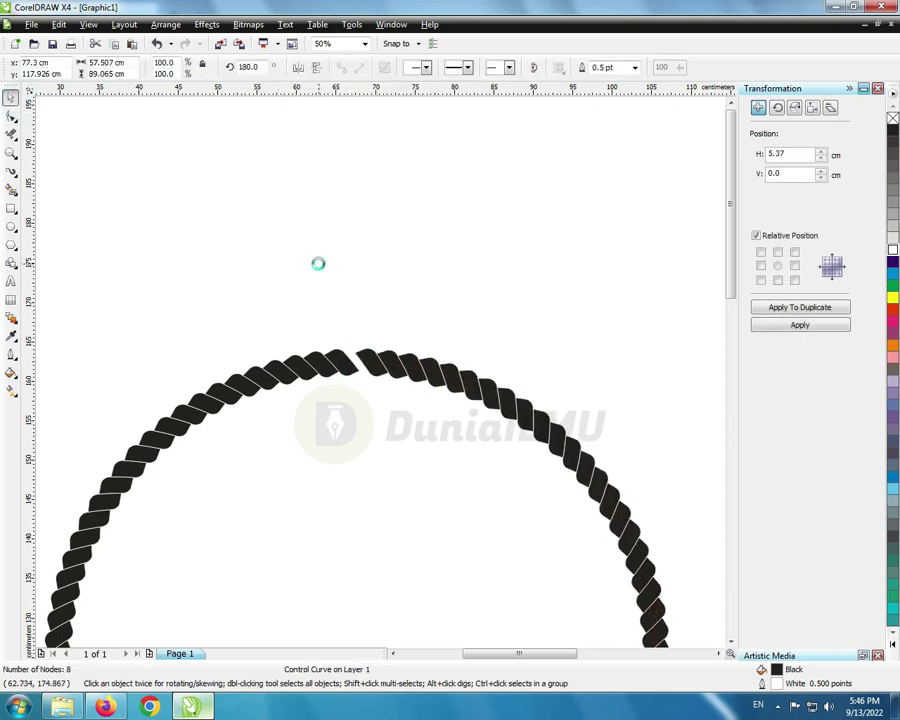
{"action": "scroll", "coordinate": [347, 268], "scroll_direction": "down", "scroll_amount": 2}
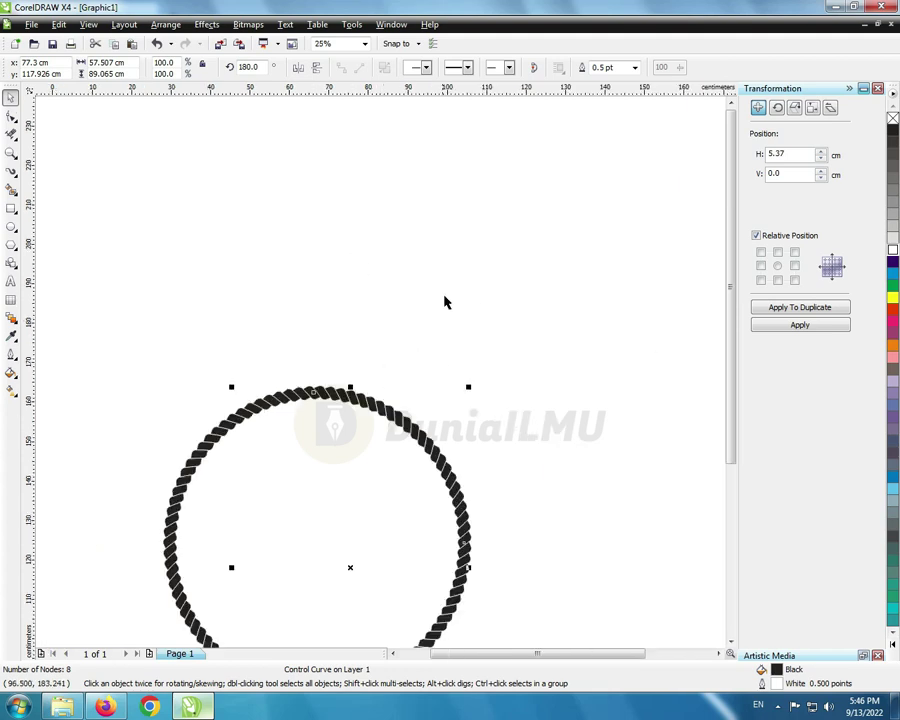
{"action": "left_click", "coordinate": [368, 424]}
{"action": "scroll", "coordinate": [383, 374], "scroll_direction": "up", "scroll_amount": 2}
{"action": "scroll", "coordinate": [383, 374], "scroll_direction": "down", "scroll_amount": 2}
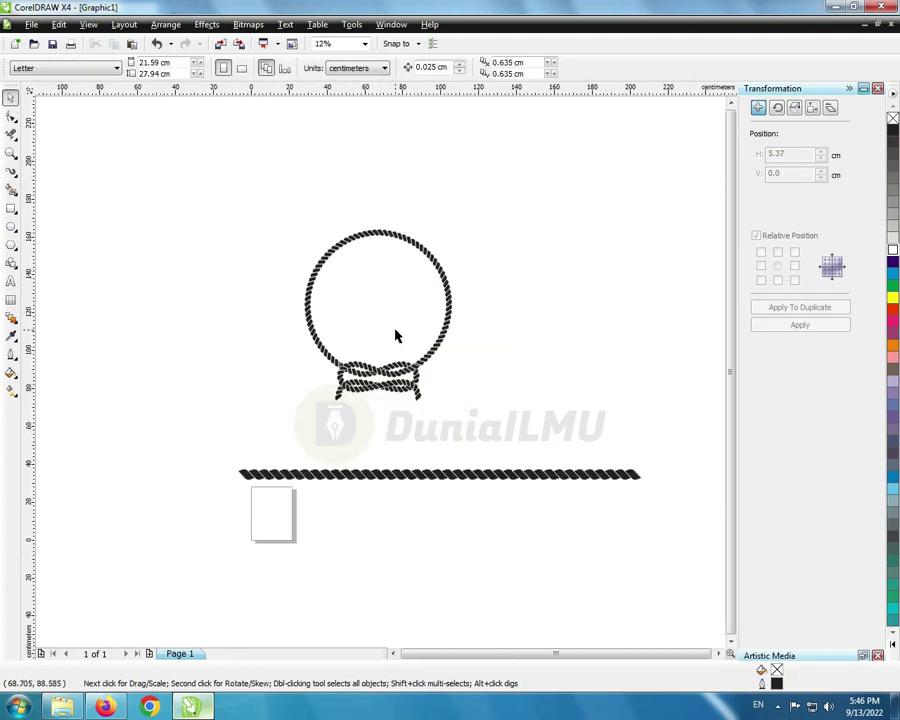
Step: Select both rope halves and move the whole ring to a centre of about x 90.8, y 108 cm
{"action": "left_click_drag", "start_coordinate": [526, 172], "coordinate": [257, 425]}
{"action": "left_click_drag", "start_coordinate": [379, 320], "coordinate": [423, 340]}
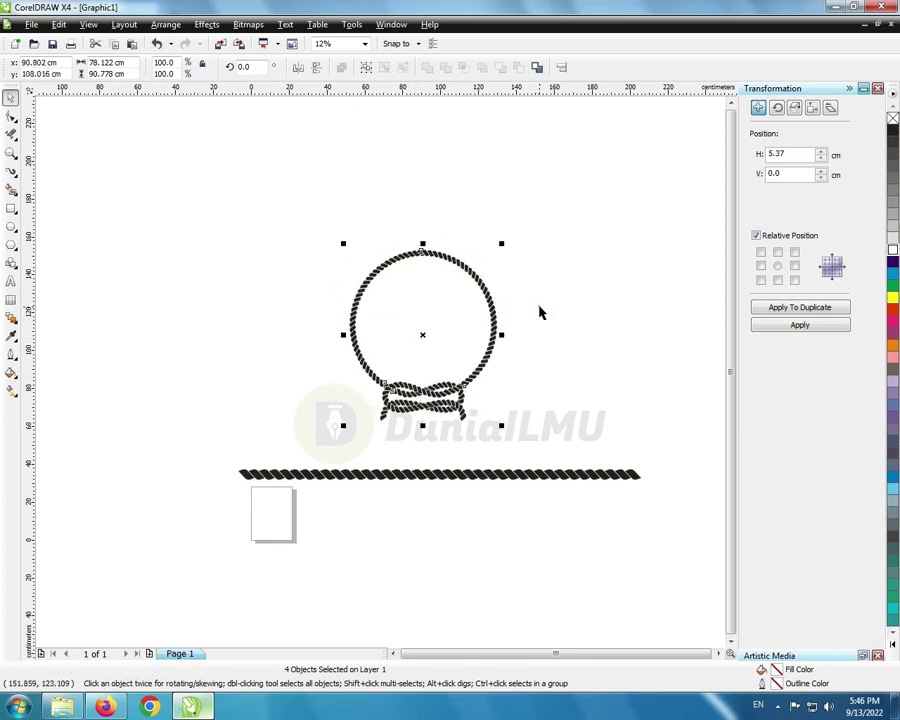
{"action": "left_click", "coordinate": [539, 313]}
{"action": "scroll", "coordinate": [433, 395], "scroll_direction": "up", "scroll_amount": 1}
{"action": "scroll", "coordinate": [383, 378], "scroll_direction": "down", "scroll_amount": 1}
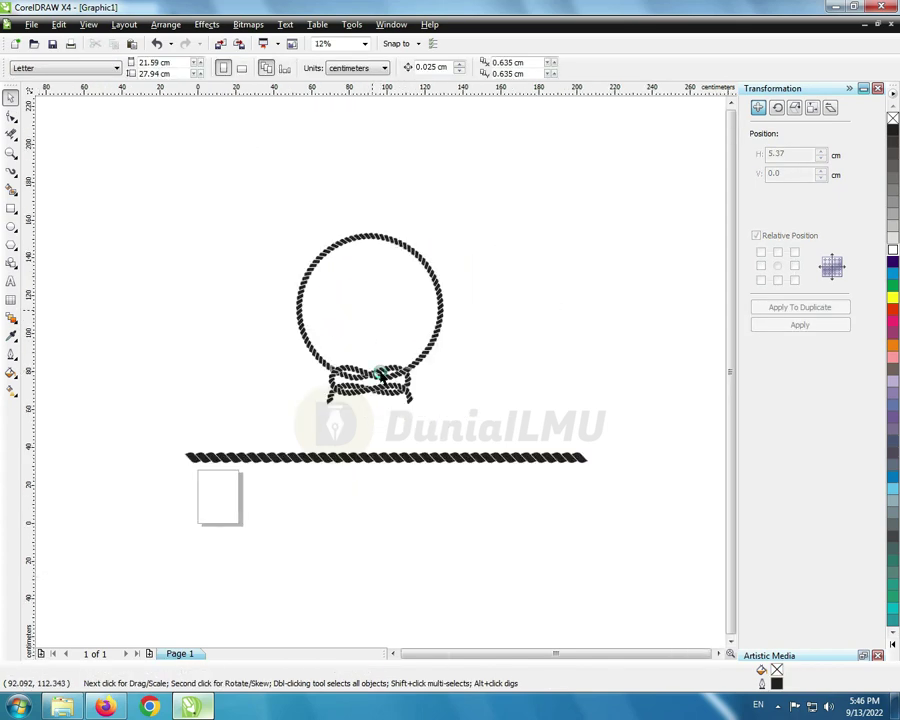
Step: Draw a vertical rectangle about 13.4 by 30.5 cm across the middle of the knot, covering both rope crossings
{"action": "scroll", "coordinate": [274, 362], "scroll_direction": "up", "scroll_amount": 1}
{"action": "left_click", "coordinate": [12, 210]}
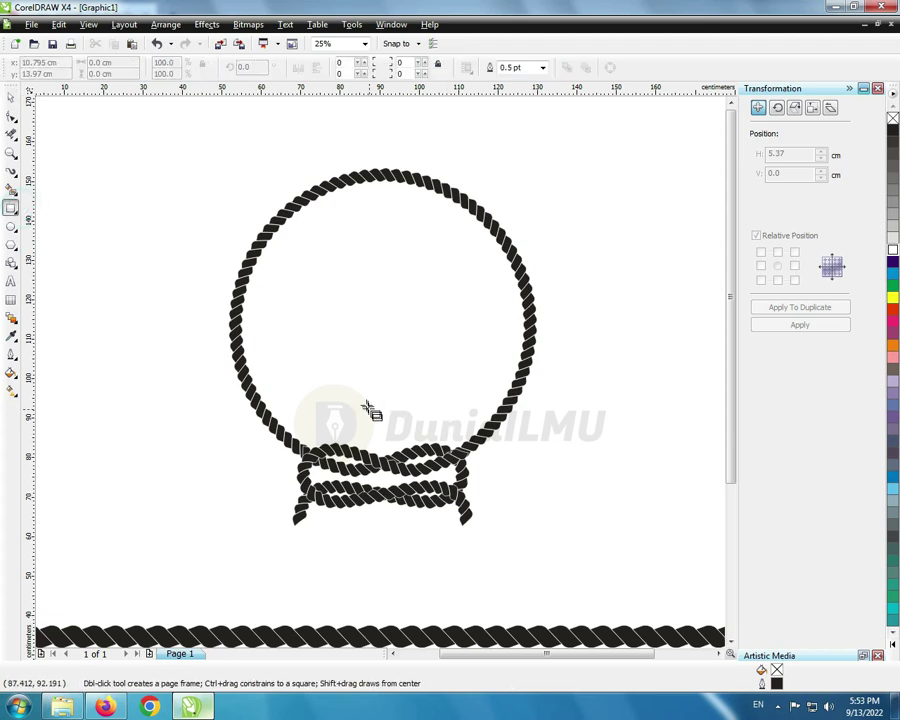
{"action": "left_click_drag", "start_coordinate": [357, 398], "coordinate": [409, 520]}
{"action": "scroll", "coordinate": [390, 468], "scroll_direction": "up", "scroll_amount": 1}
{"action": "scroll", "coordinate": [378, 368], "scroll_direction": "up", "scroll_amount": 1}
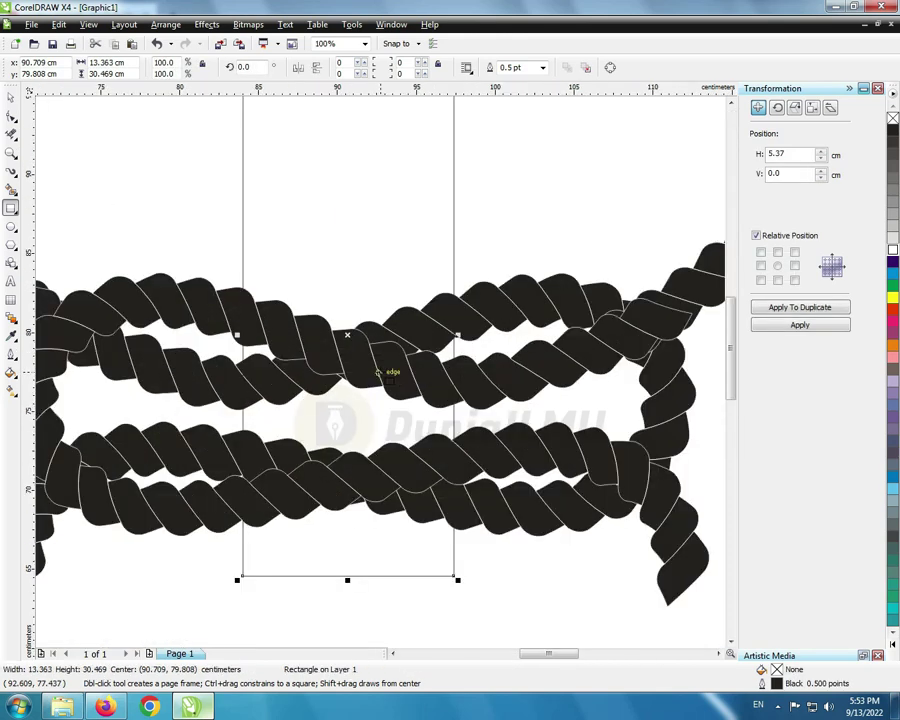
{"action": "scroll", "coordinate": [381, 352], "scroll_direction": "down", "scroll_amount": 1}
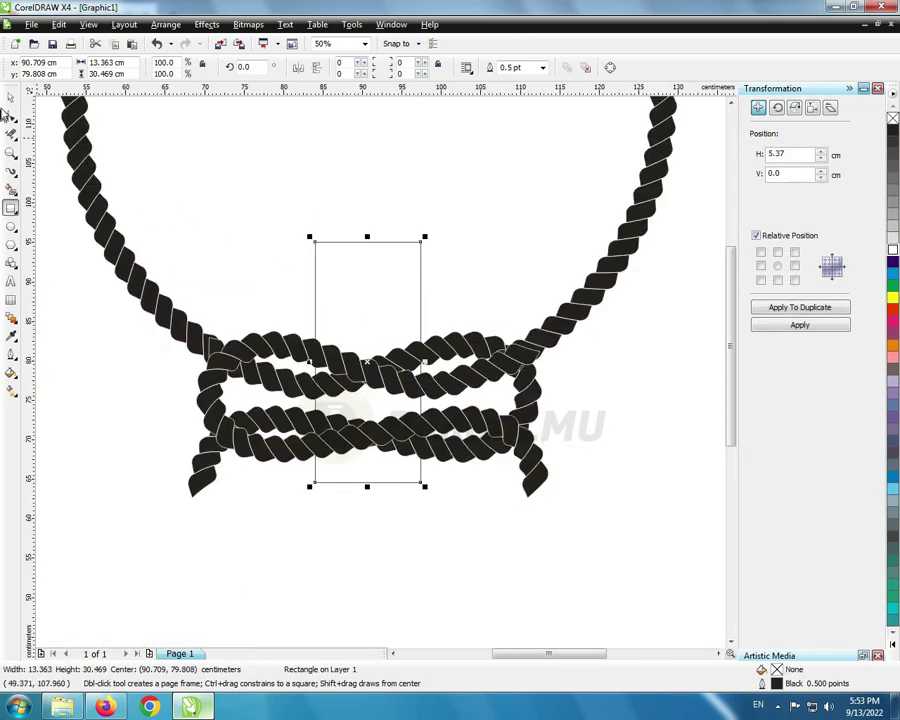
{"action": "key", "text": "space"}
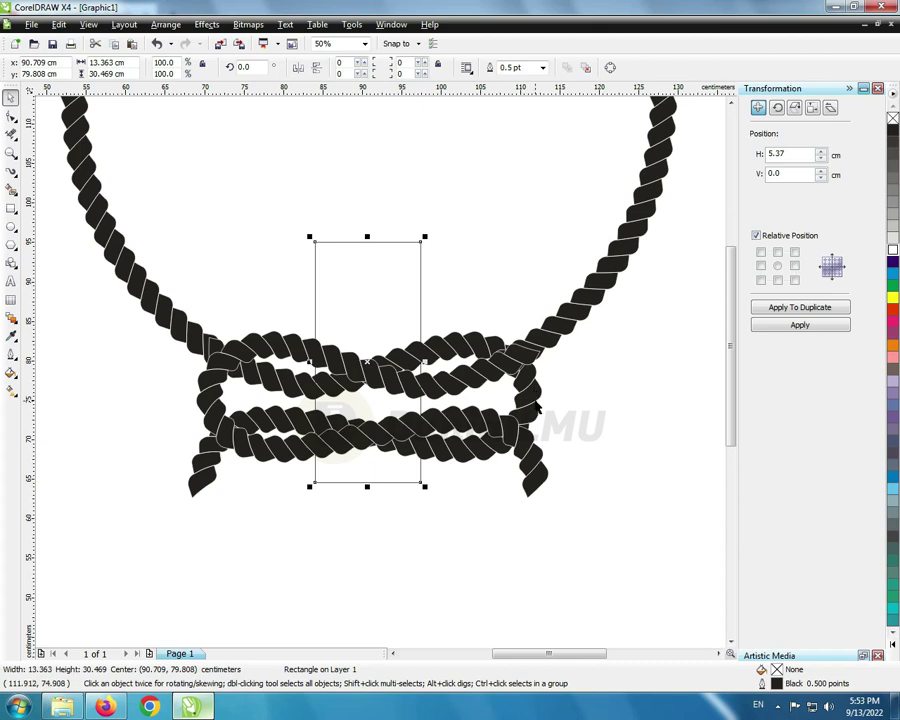
Step: Intersect the rectangle with the left-hand rope to create a separate overlap piece at the knot's middle crossings
{"action": "left_click", "coordinate": [483, 340], "text": "shift"}
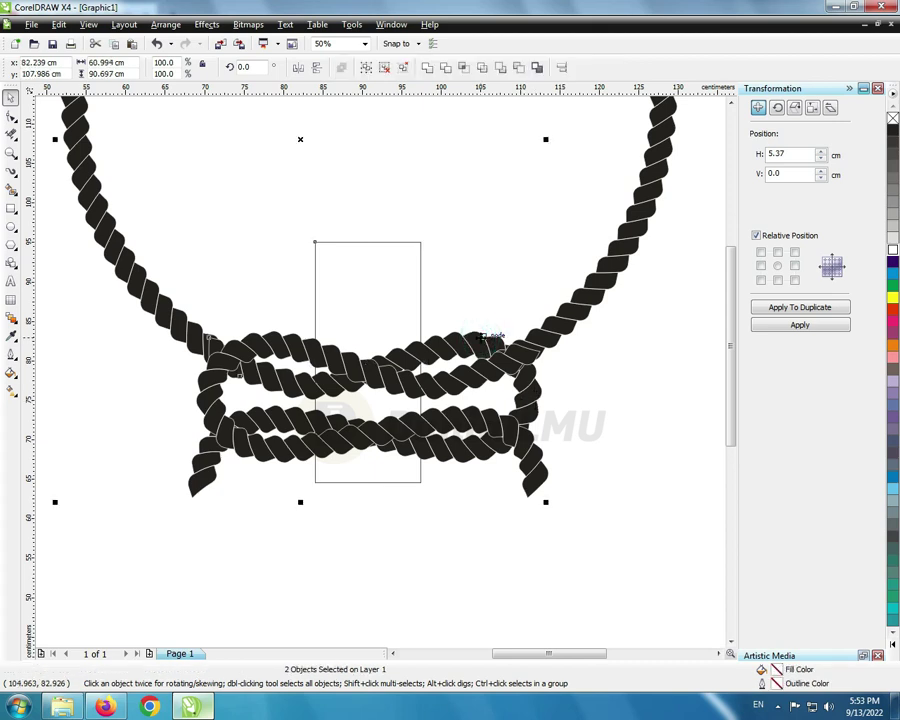
{"action": "left_click", "coordinate": [463, 67]}
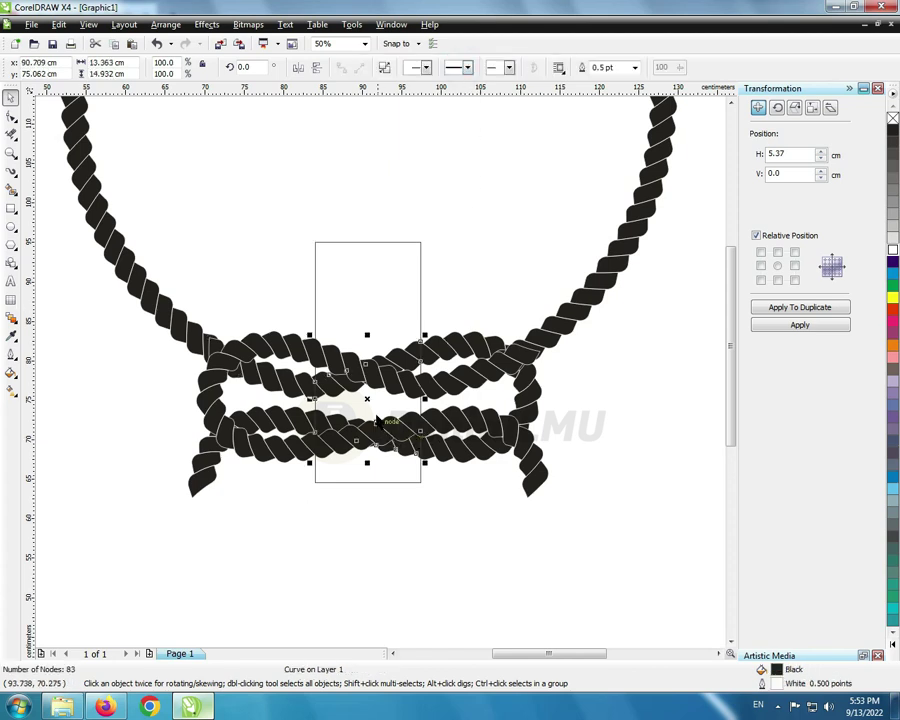
{"action": "scroll", "coordinate": [377, 420], "scroll_direction": "up", "scroll_amount": 1}
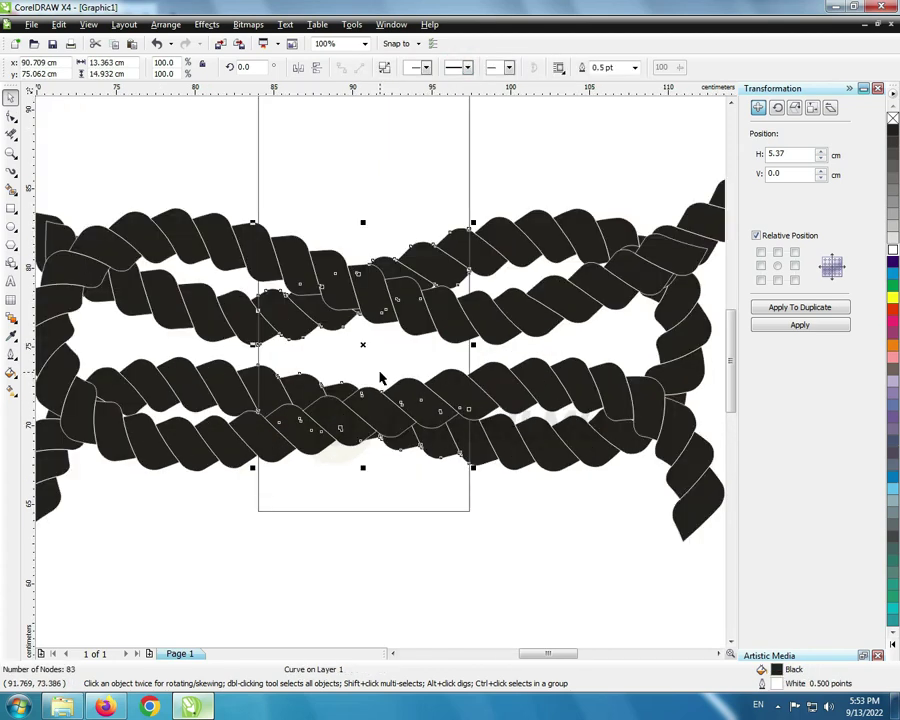
{"action": "scroll", "coordinate": [380, 377], "scroll_direction": "down", "scroll_amount": 1}
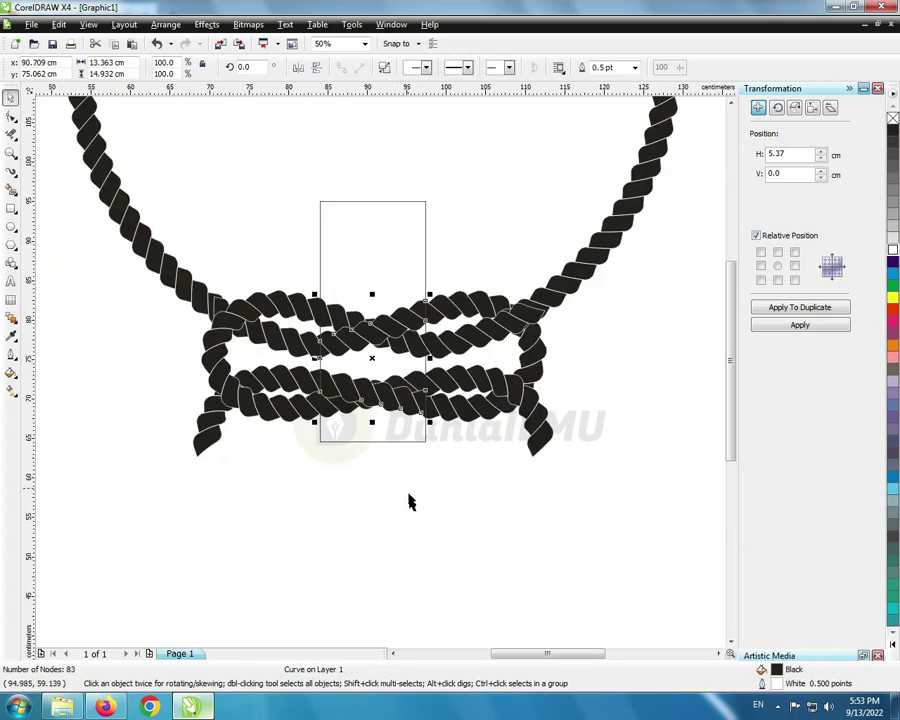
{"action": "left_click", "coordinate": [401, 248]}
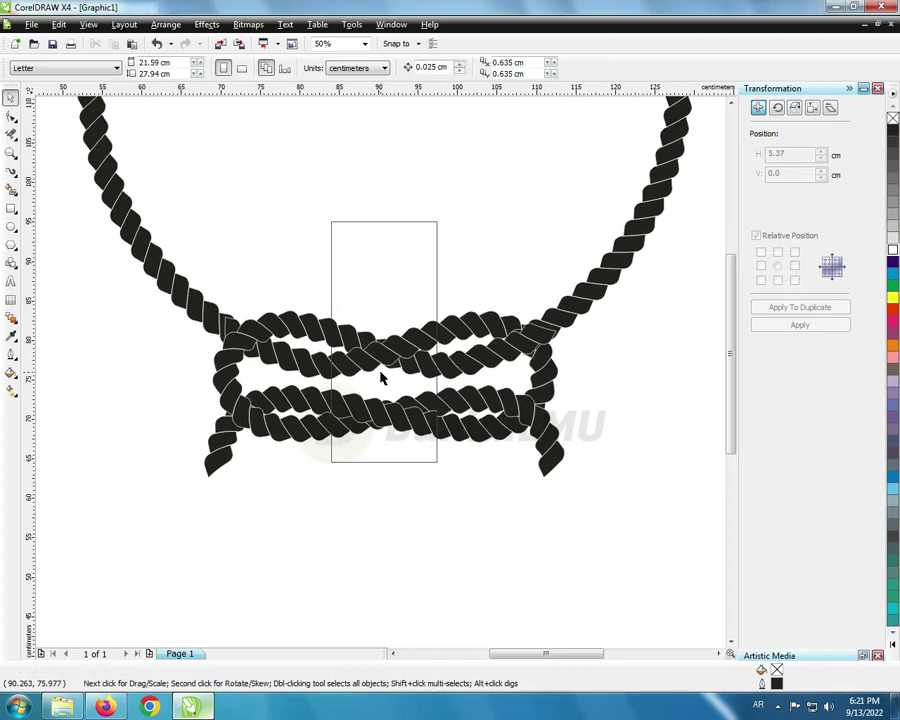
Step: Delete the helper rectangle over the middle of the knot
{"action": "scroll", "coordinate": [382, 376], "scroll_direction": "down", "scroll_amount": 2}
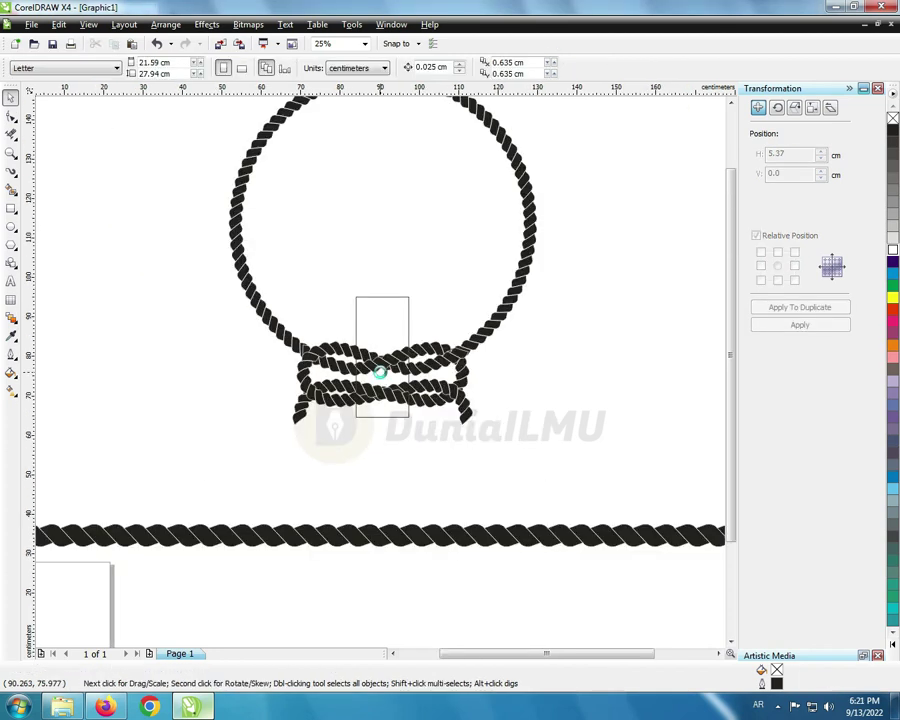
{"action": "scroll", "coordinate": [378, 374], "scroll_direction": "down", "scroll_amount": 2}
{"action": "scroll", "coordinate": [367, 281], "scroll_direction": "up", "scroll_amount": 2}
{"action": "left_click", "coordinate": [414, 497]}
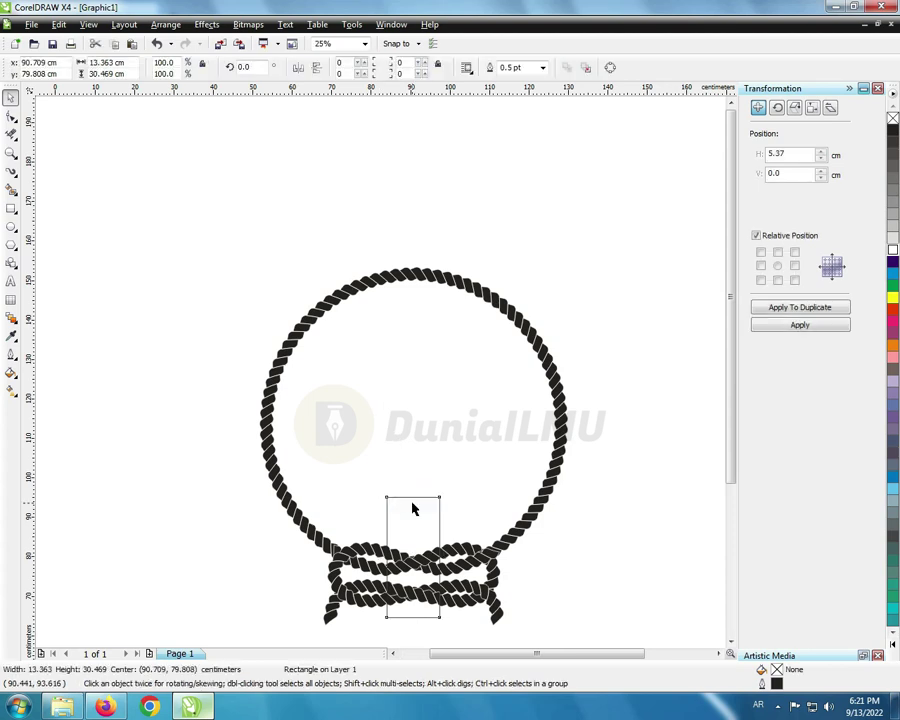
{"action": "key", "text": "Delete"}
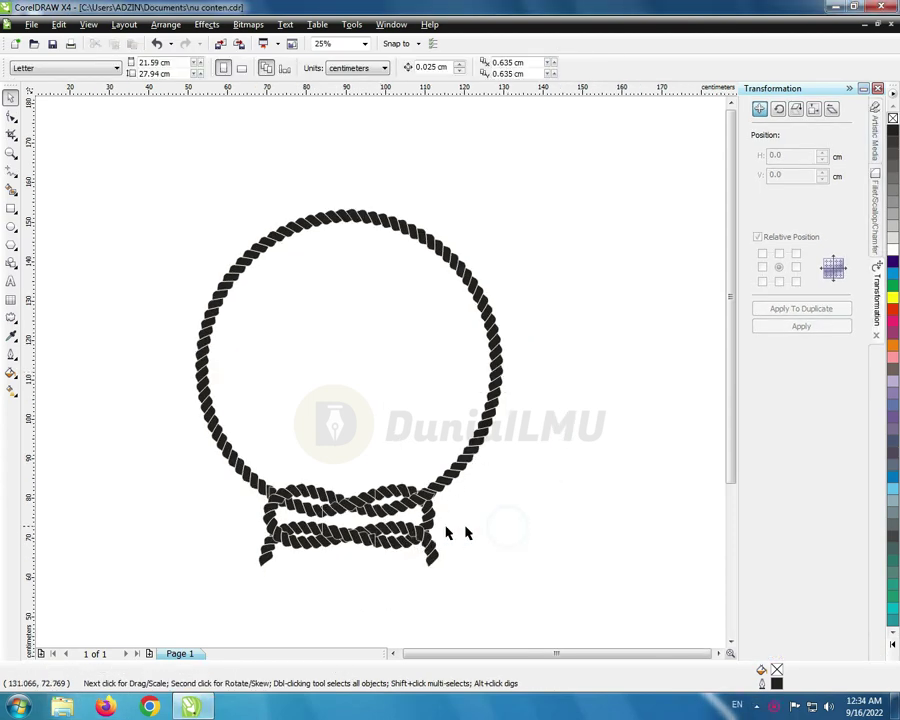
Step: Draw a rectangle about 3.2 by 3.7 cm over the tip of the knot's right-hand rope end
{"action": "scroll", "coordinate": [385, 385], "scroll_direction": "up", "scroll_amount": 2}
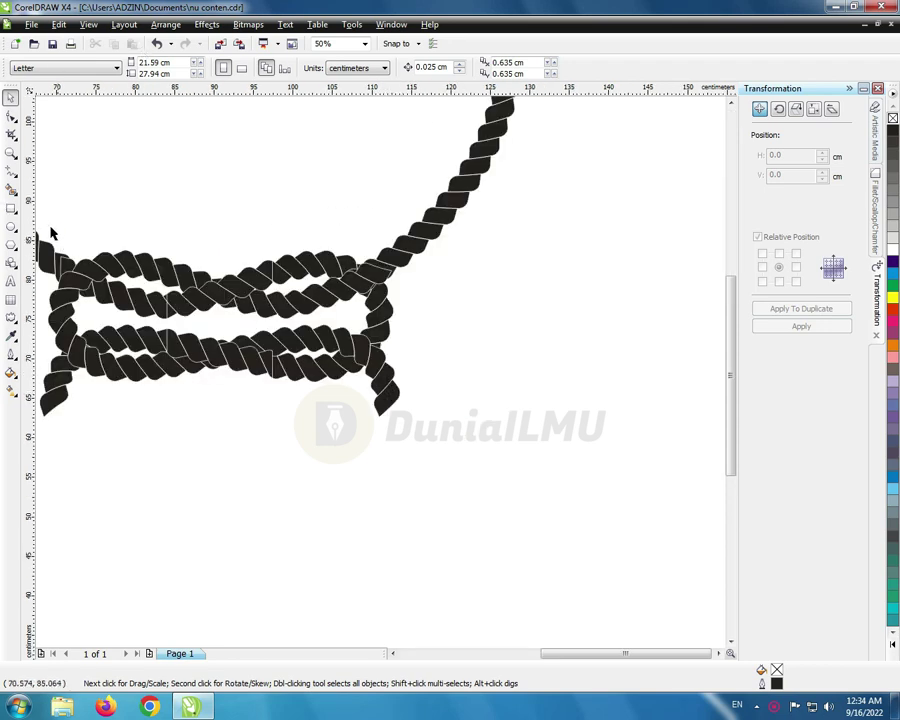
{"action": "left_click", "coordinate": [11, 208]}
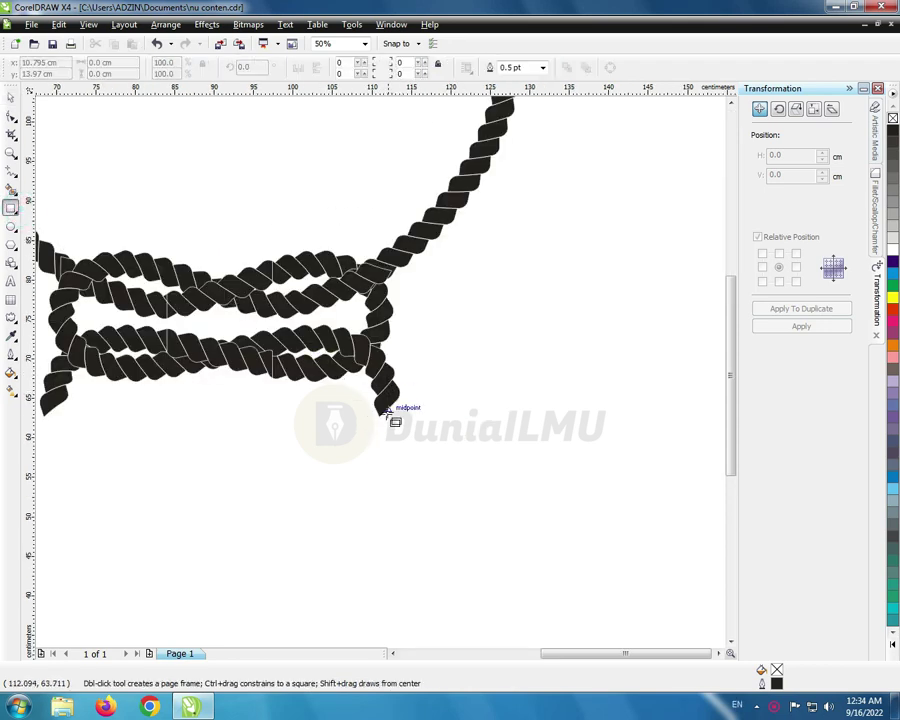
{"action": "scroll", "coordinate": [397, 433], "scroll_direction": "up", "scroll_amount": 2}
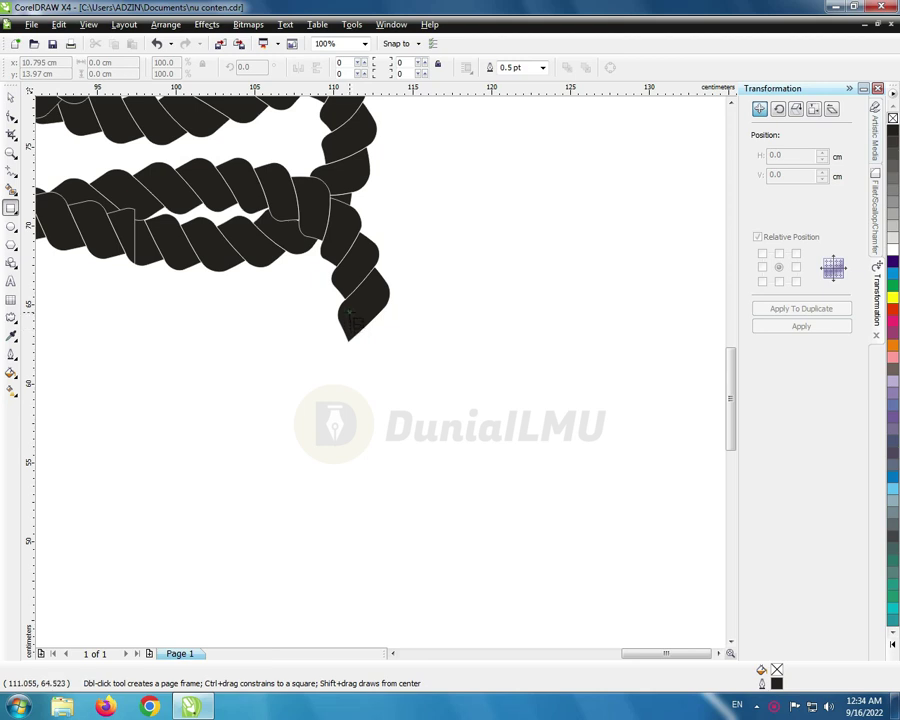
{"action": "left_click_drag", "start_coordinate": [349, 313], "coordinate": [400, 371]}
Step: Round the rectangle's two upper corners to 96 and enlarge it to about 4.8 by 5.7 cm, covering the rope tip
{"action": "left_click", "coordinate": [11, 116]}
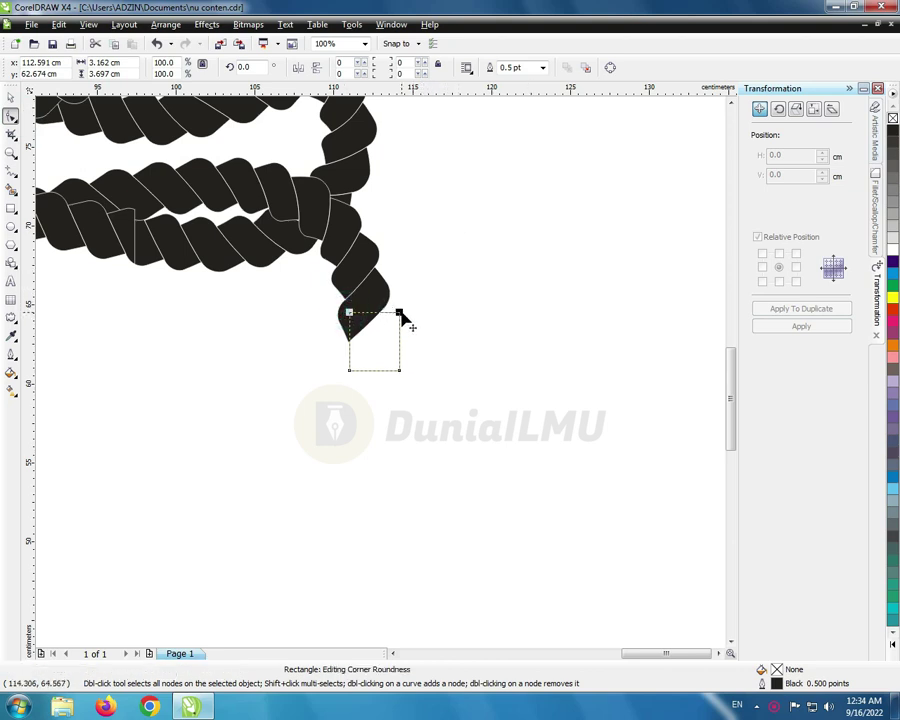
{"action": "left_click_drag", "start_coordinate": [399, 314], "coordinate": [381, 343]}
{"action": "left_click", "coordinate": [11, 97]}
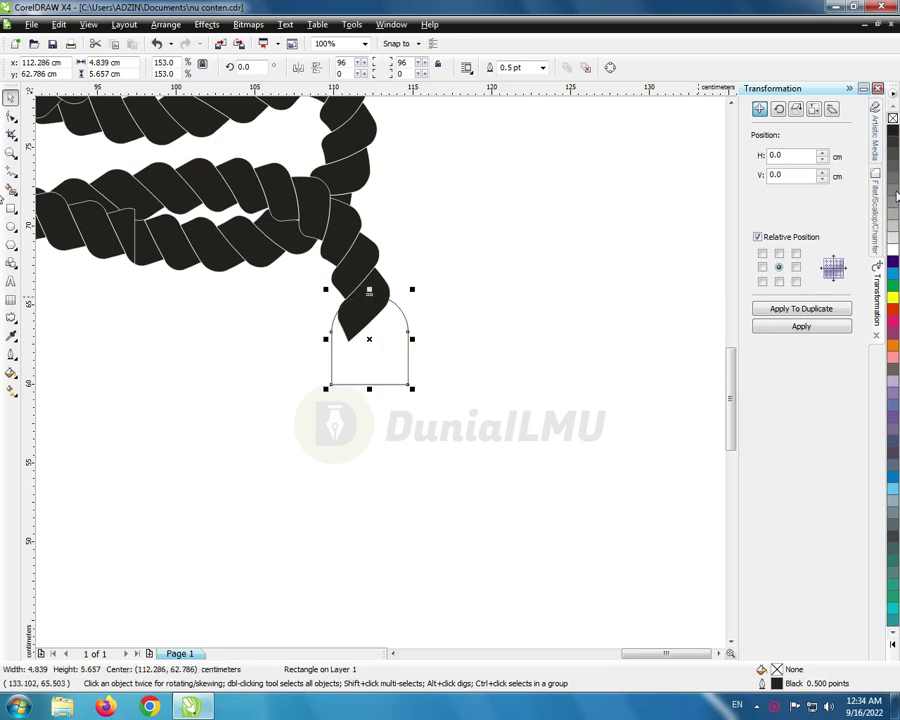
Step: Fill the round-topped shape with Blue and convert it to curves
{"action": "left_click", "coordinate": [892, 264]}
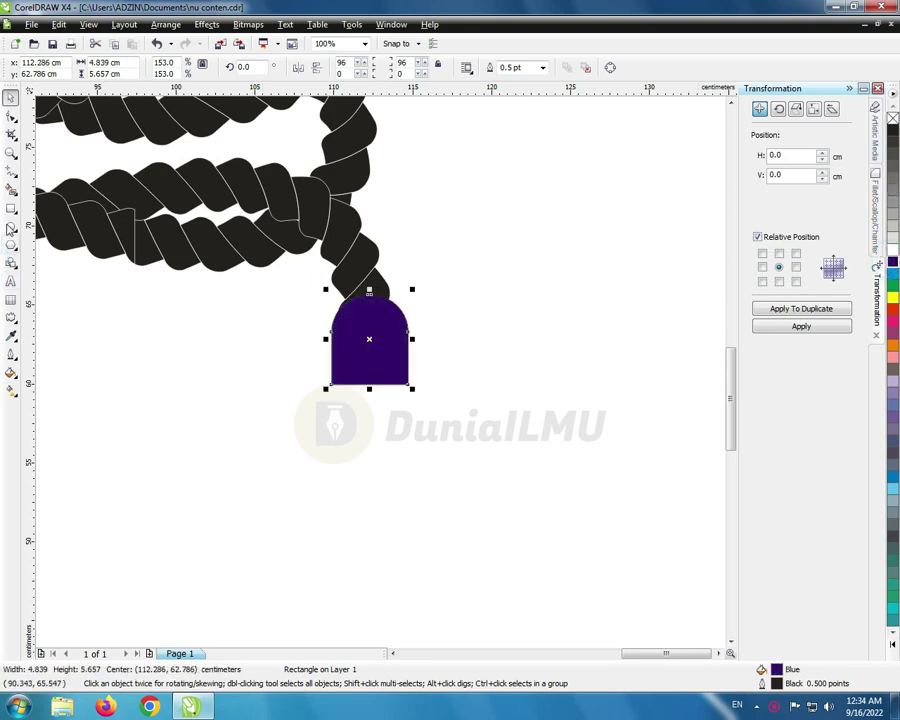
{"action": "left_click", "coordinate": [11, 117]}
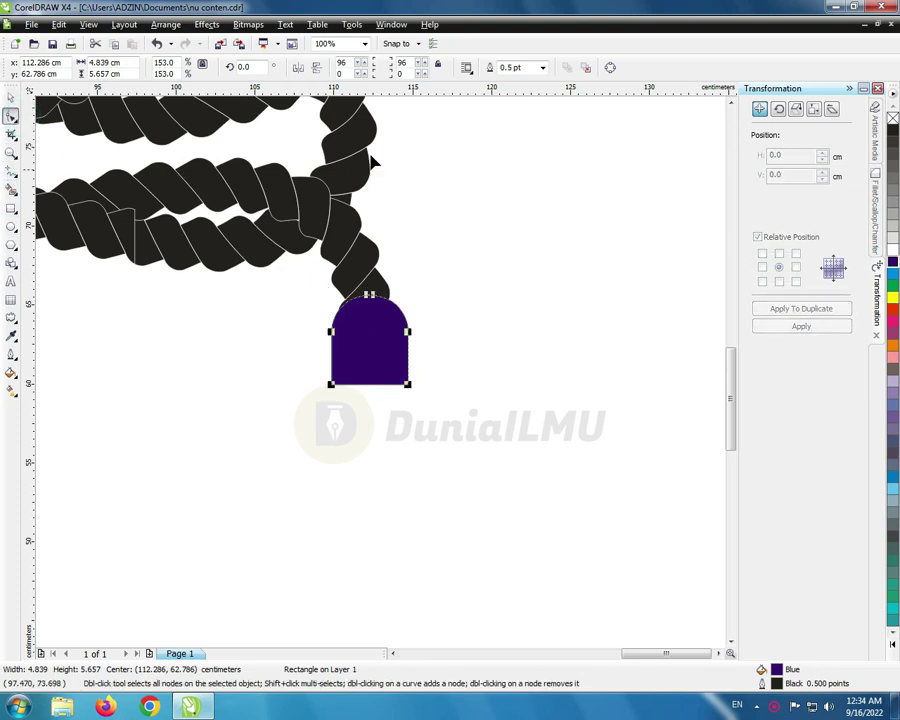
{"action": "left_click", "coordinate": [609, 67]}
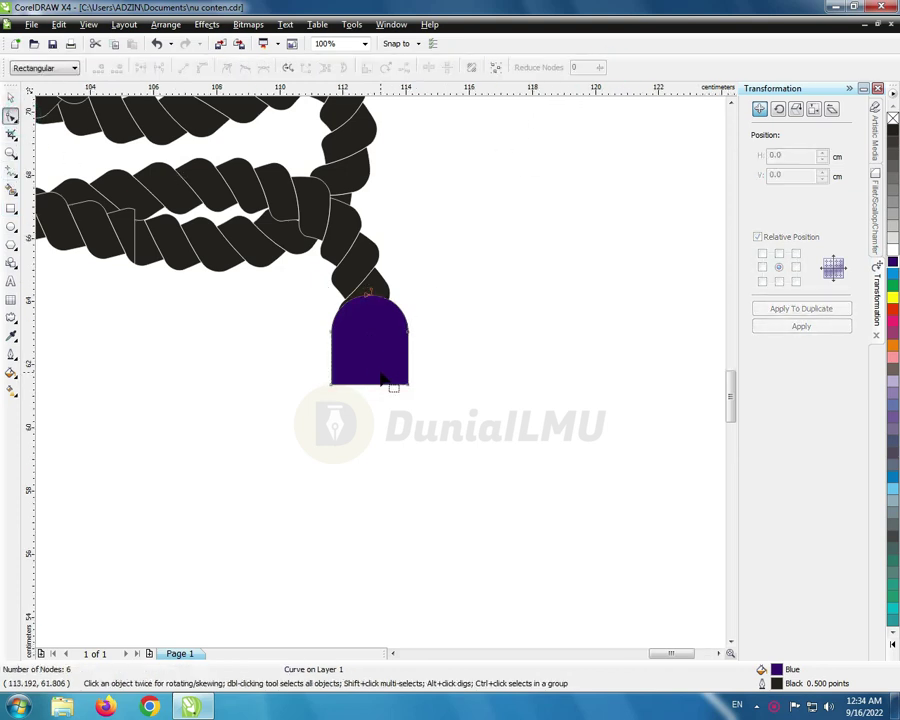
Step: Add nodes along the shape's bottom edge and pull them up to cut two pointed notches in its left half
{"action": "scroll", "coordinate": [386, 370], "scroll_direction": "up", "scroll_amount": 2}
{"action": "double_click", "coordinate": [352, 428]}
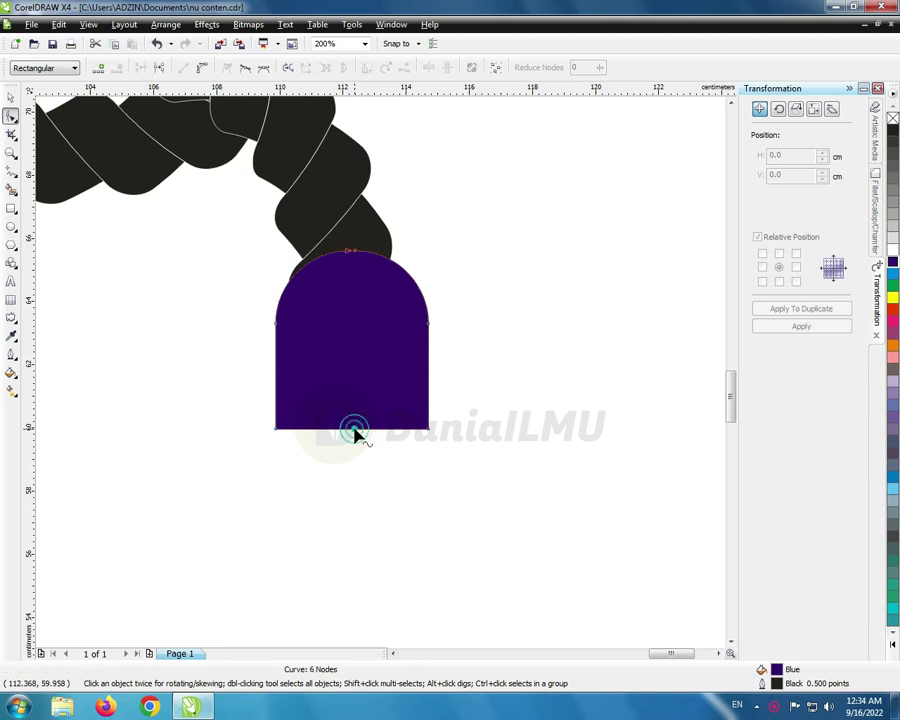
{"action": "left_click_drag", "start_coordinate": [352, 429], "coordinate": [296, 368]}
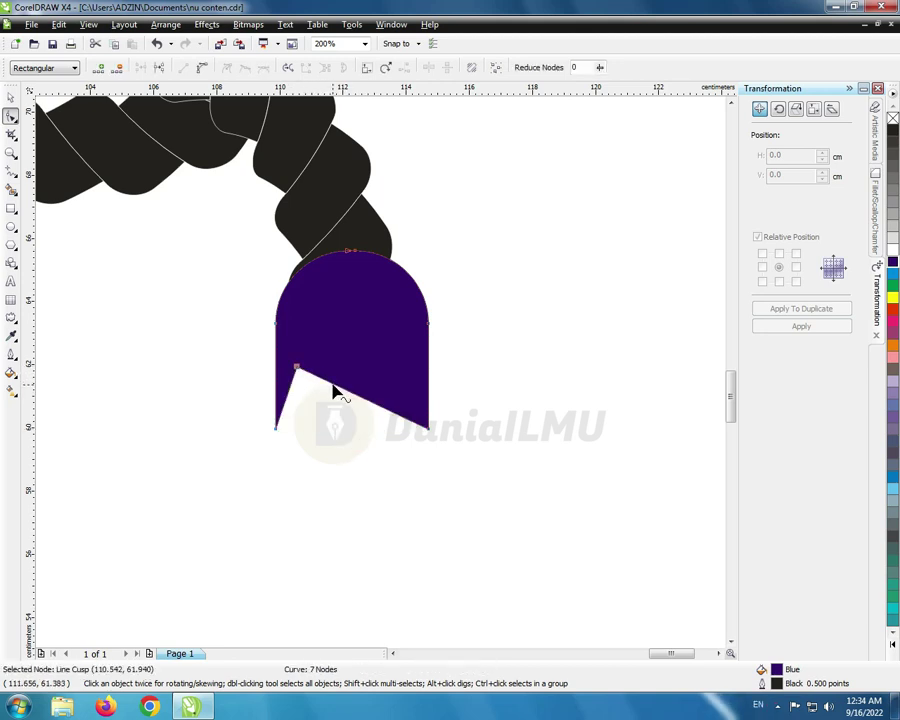
{"action": "double_click", "coordinate": [334, 387]}
{"action": "mouse_move", "coordinate": [334, 387]}
{"action": "left_mouse_down"}
{"action": "mouse_move", "coordinate": [302, 427]}
{"action": "mouse_move", "coordinate": [337, 426]}
{"action": "mouse_move", "coordinate": [325, 370]}
{"action": "left_mouse_up"}
{"action": "double_click", "coordinate": [340, 430]}
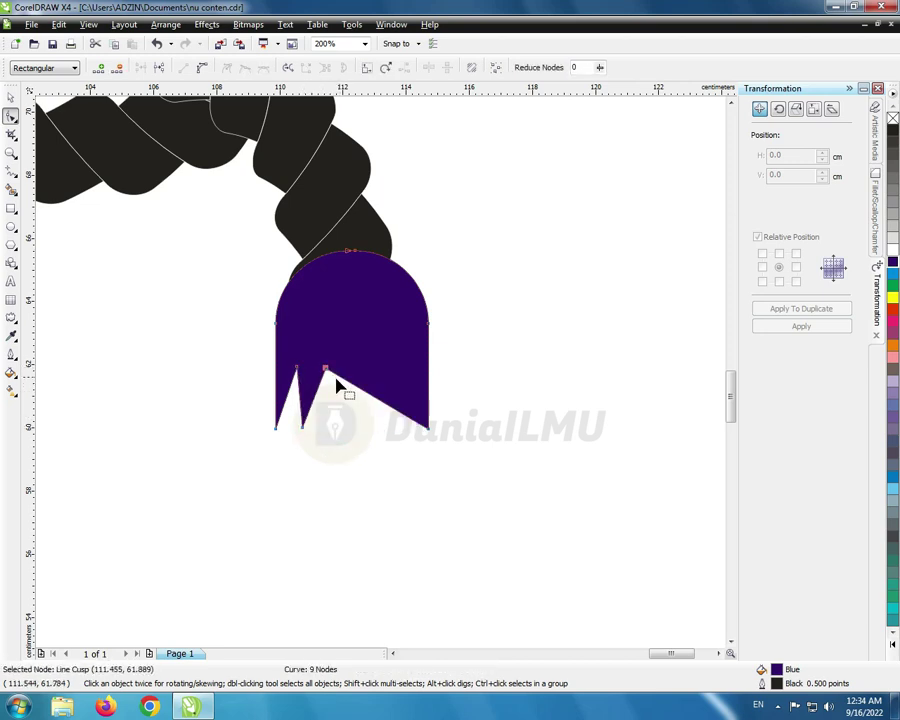
{"action": "left_click", "coordinate": [367, 393]}
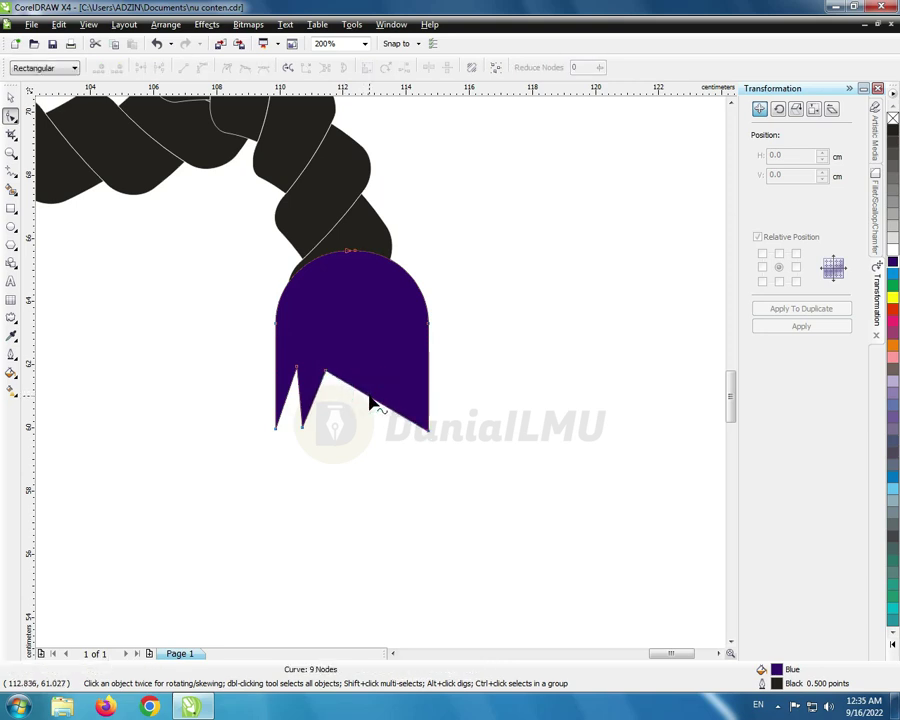
Step: Cut three more pointed notches along the rest of the bottom edge to complete the tassel's fringe
{"action": "double_click", "coordinate": [370, 400]}
{"action": "left_click_drag", "start_coordinate": [370, 398], "coordinate": [402, 424]}
{"action": "double_click", "coordinate": [388, 431]}
{"action": "double_click", "coordinate": [397, 400]}
{"action": "double_click", "coordinate": [400, 429]}
{"action": "double_click", "coordinate": [416, 408]}
{"action": "left_click", "coordinate": [413, 434]}
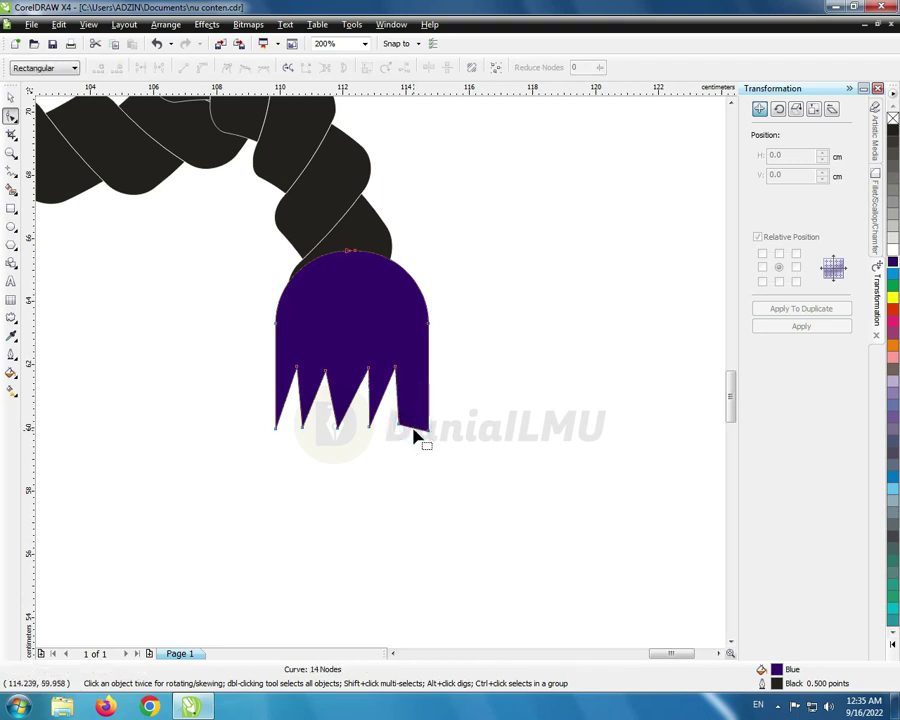
{"action": "double_click", "coordinate": [412, 428]}
{"action": "left_click_drag", "start_coordinate": [412, 428], "coordinate": [411, 372]}
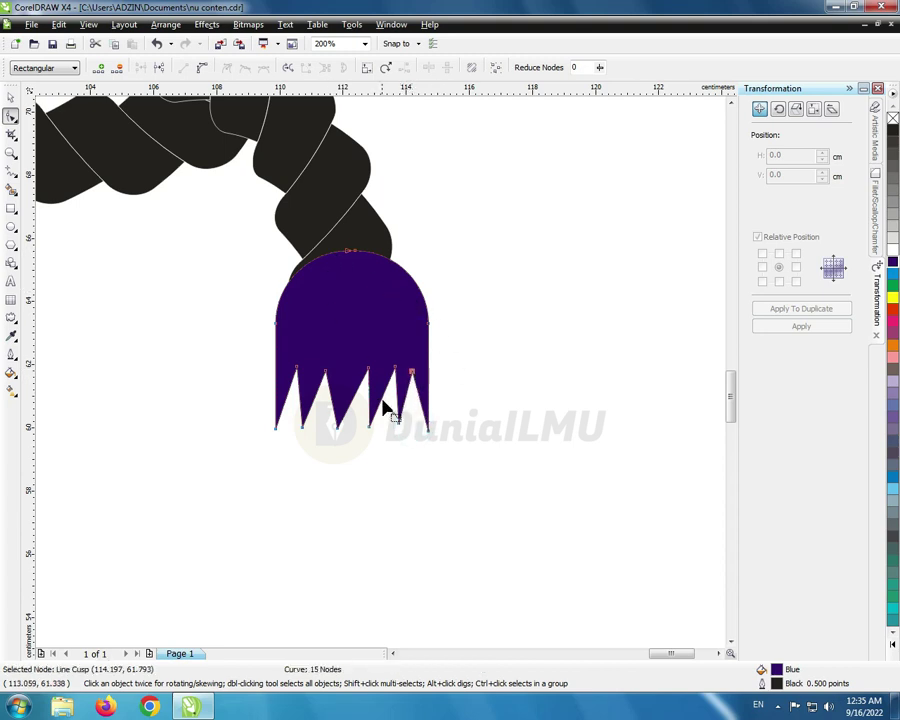
Step: Shift the middle fringe tips slightly to the right to even out the spacing of the tassel's points
{"action": "left_click_drag", "start_coordinate": [369, 429], "coordinate": [380, 422]}
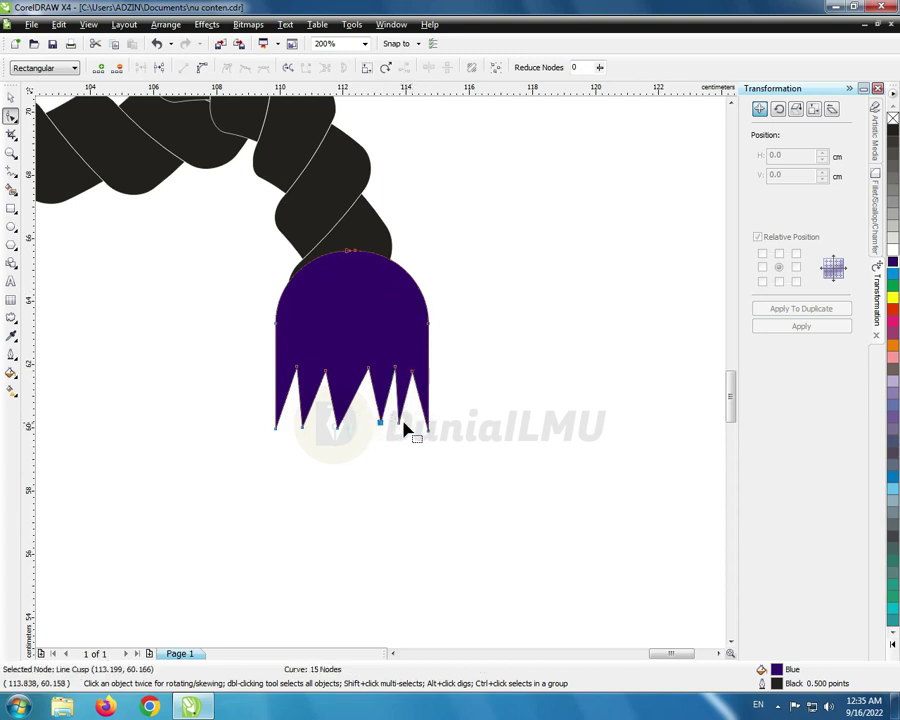
{"action": "left_click", "coordinate": [399, 425]}
{"action": "left_click_drag", "start_coordinate": [338, 432], "coordinate": [369, 369]}
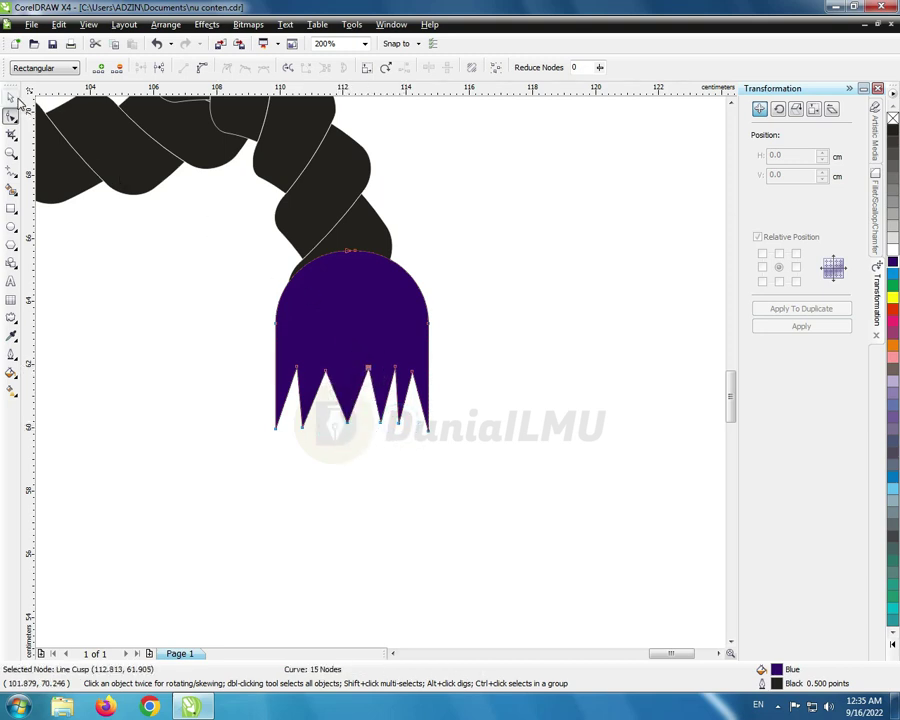
Step: Place a copy of the tassel on the left-hand rope end, centred at about x 70.3, y 62.8 cm
{"action": "left_click", "coordinate": [11, 100]}
{"action": "scroll", "coordinate": [380, 372], "scroll_direction": "down", "scroll_amount": 4}
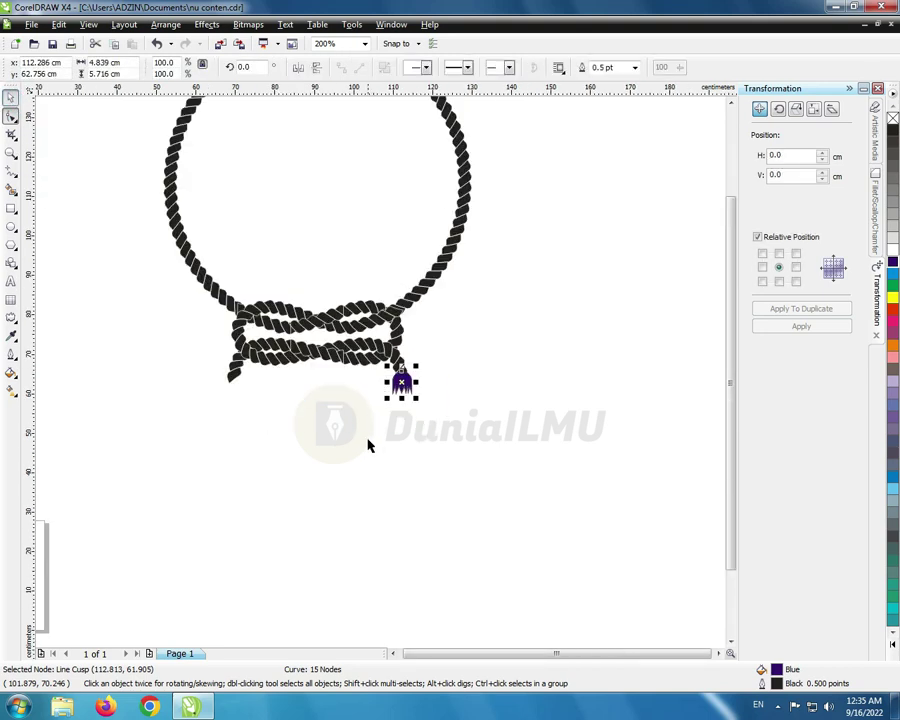
{"action": "left_click", "coordinate": [401, 380]}
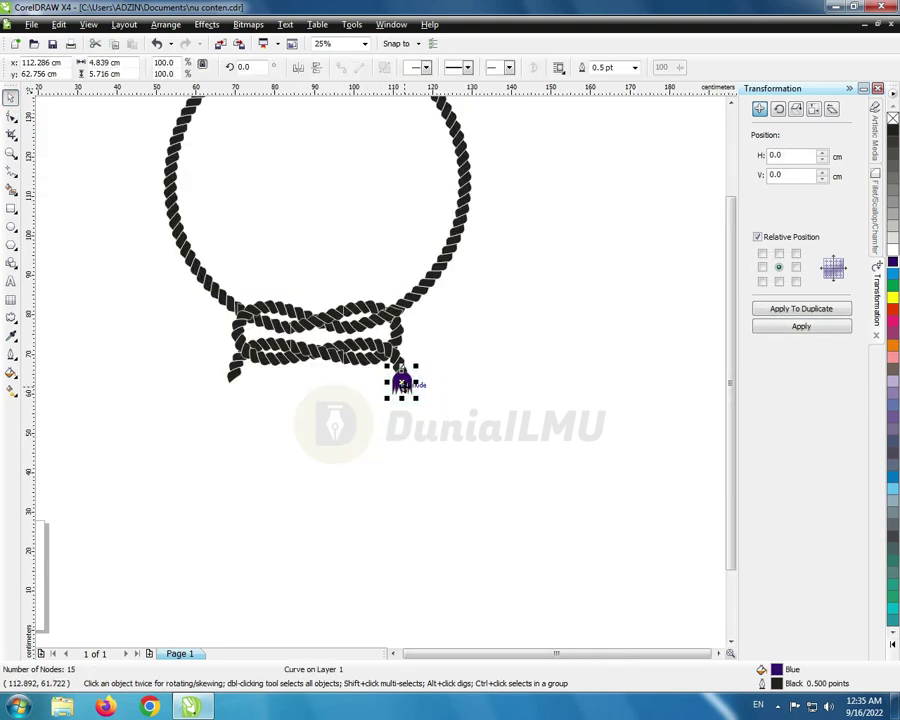
{"action": "left_click_drag", "start_coordinate": [401, 380], "coordinate": [234, 378]}
{"action": "scroll", "coordinate": [220, 372], "scroll_direction": "up", "scroll_amount": 4}
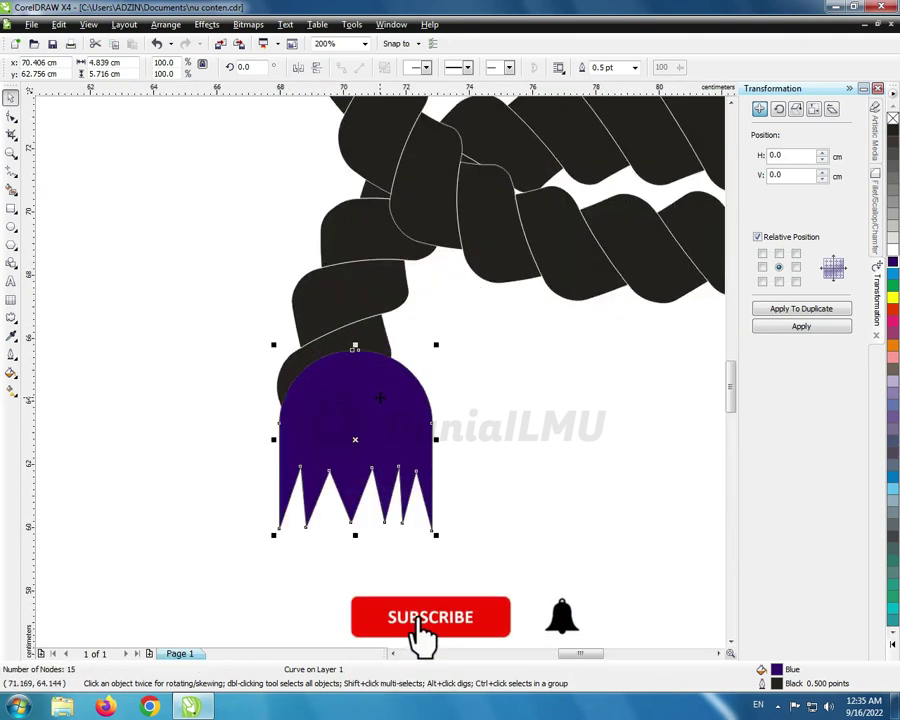
{"action": "scroll", "coordinate": [380, 398], "scroll_direction": "down", "scroll_amount": 2}
{"action": "scroll", "coordinate": [378, 373], "scroll_direction": "up", "scroll_amount": 2}
{"action": "left_click_drag", "start_coordinate": [381, 373], "coordinate": [386, 373]}
{"action": "scroll", "coordinate": [380, 372], "scroll_direction": "down", "scroll_amount": 3}
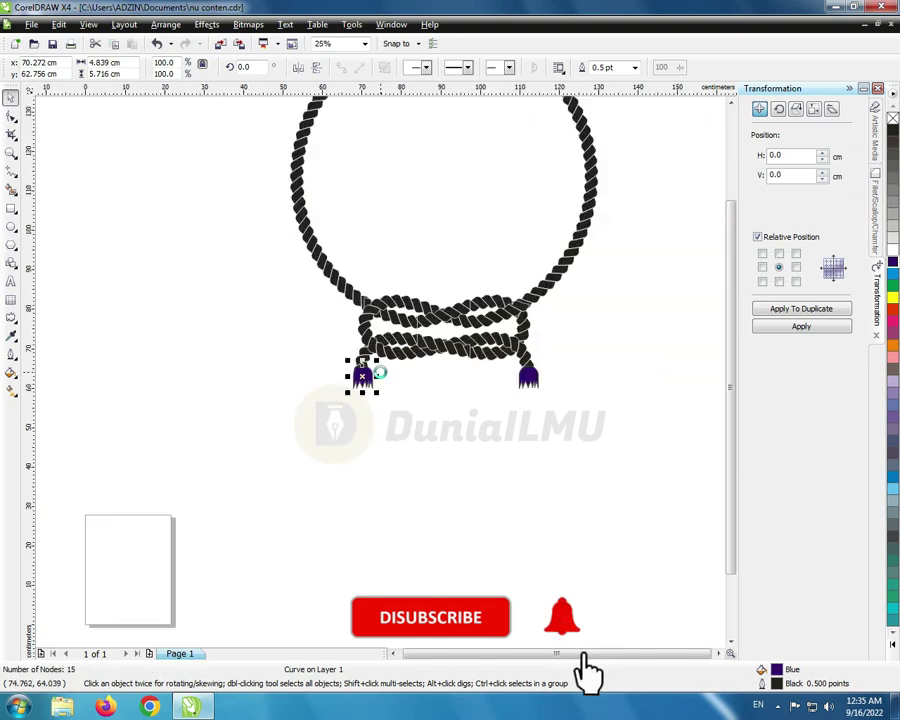
Step: Select the ropes and both tassels and fill them all with Gold
{"action": "scroll", "coordinate": [381, 372], "scroll_direction": "down", "scroll_amount": 1}
{"action": "left_click_drag", "start_coordinate": [546, 168], "coordinate": [241, 418]}
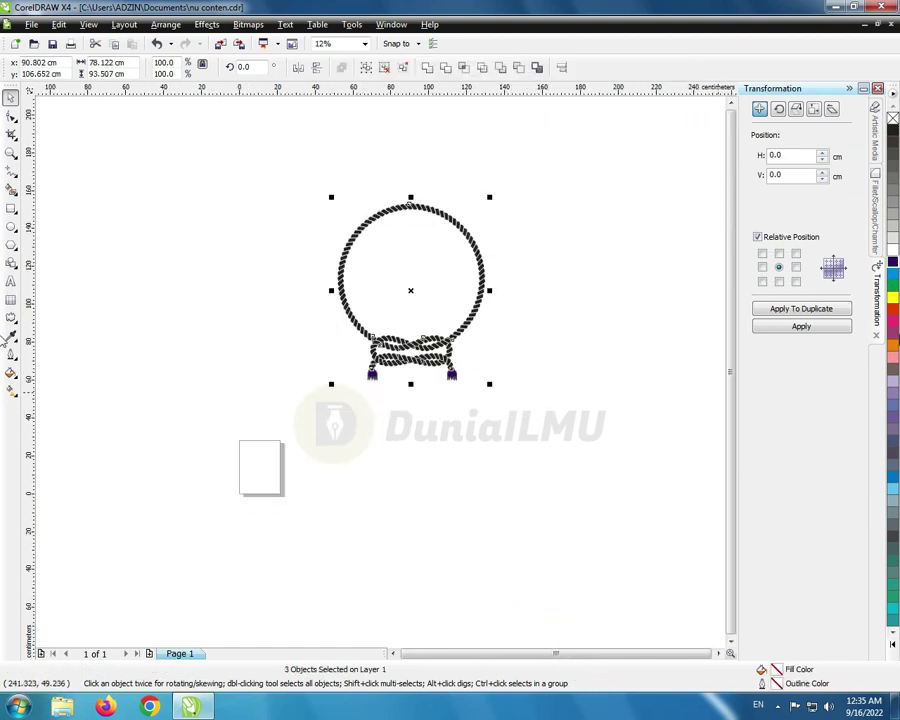
{"action": "left_click", "coordinate": [893, 644]}
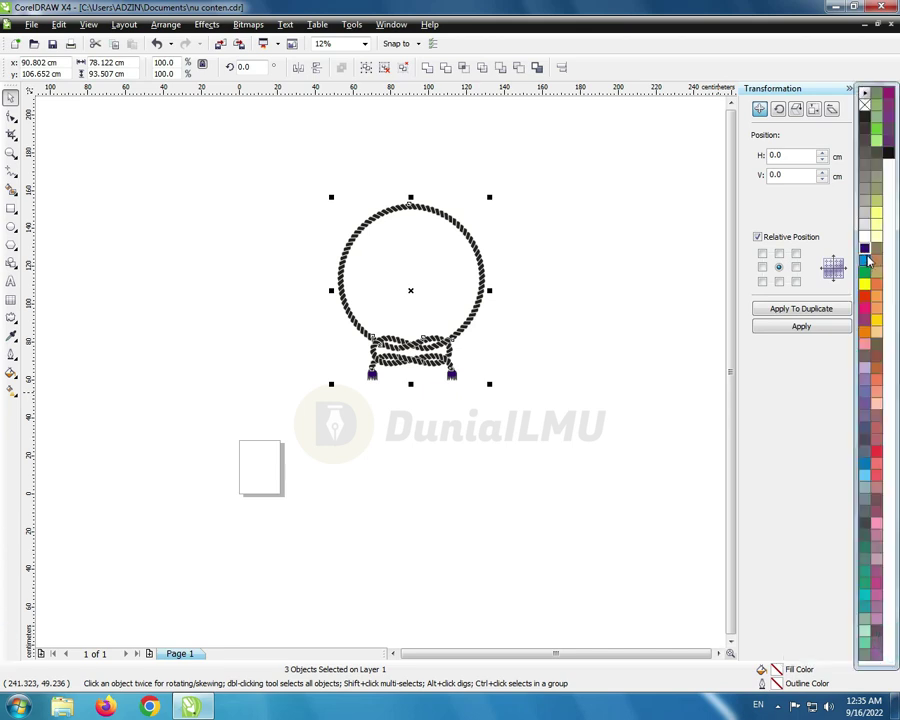
{"action": "left_click", "coordinate": [877, 273]}
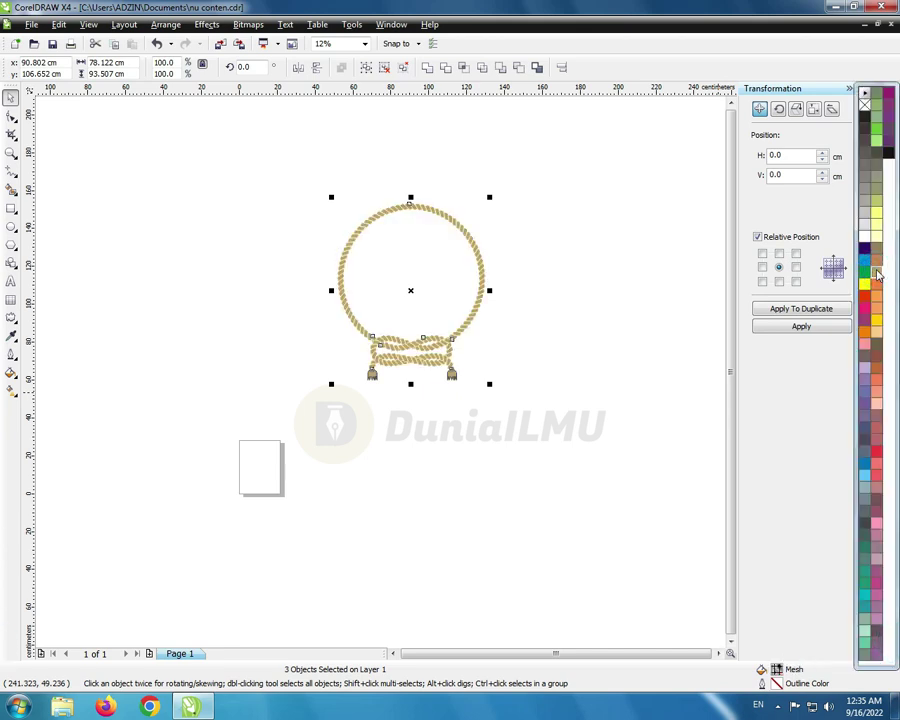
Step: Try to remove the outline from the whole emblem, including the rope strands
{"action": "right_click", "coordinate": [864, 95]}
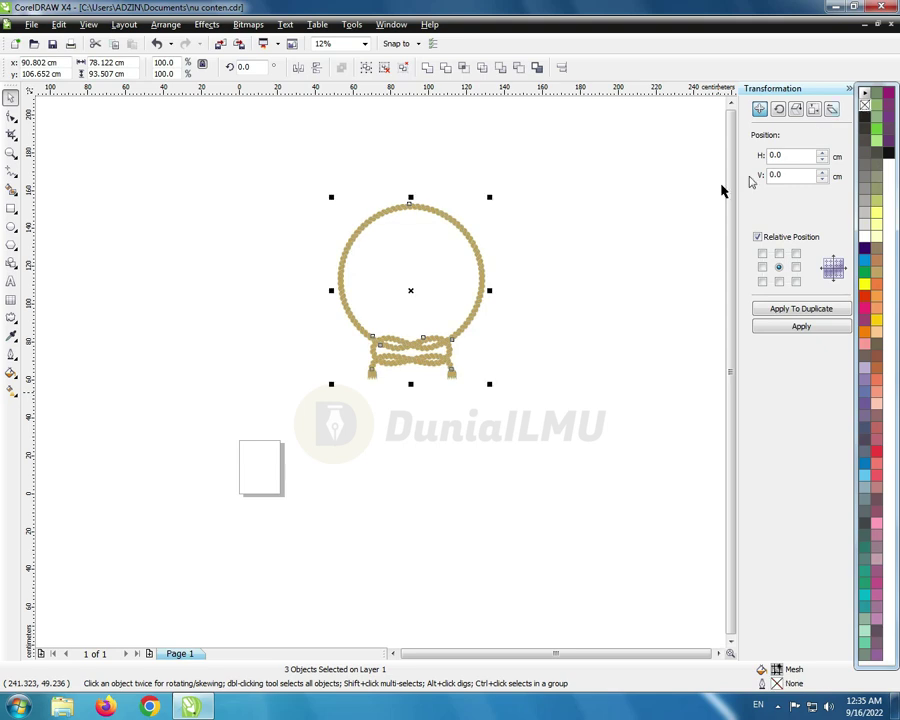
{"action": "left_click", "coordinate": [526, 370]}
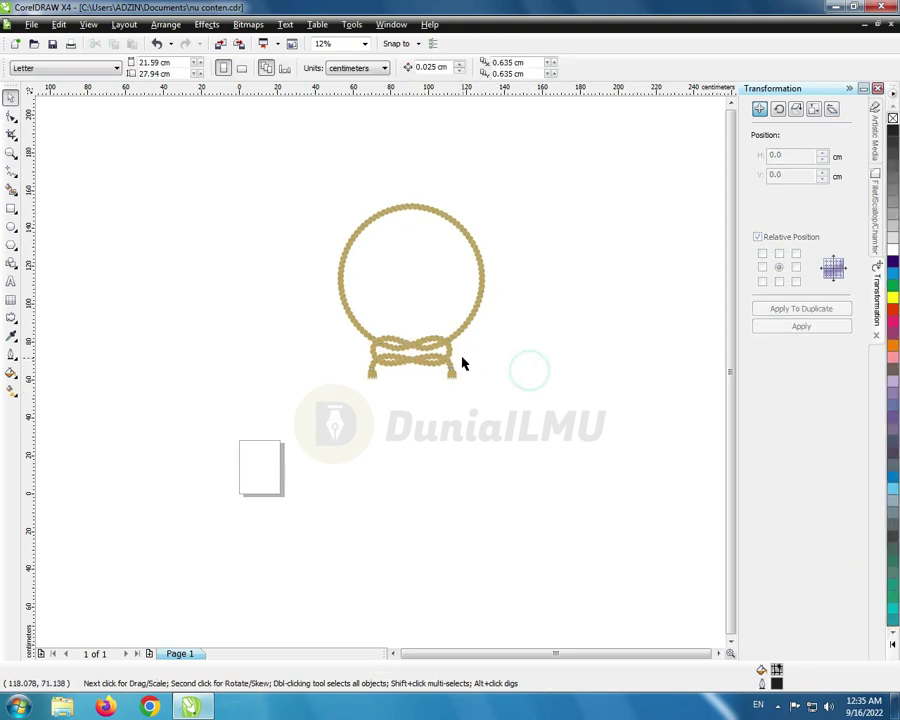
{"action": "scroll", "coordinate": [378, 372], "scroll_direction": "up", "scroll_amount": 5}
{"action": "scroll", "coordinate": [339, 246], "scroll_direction": "down", "scroll_amount": 3}
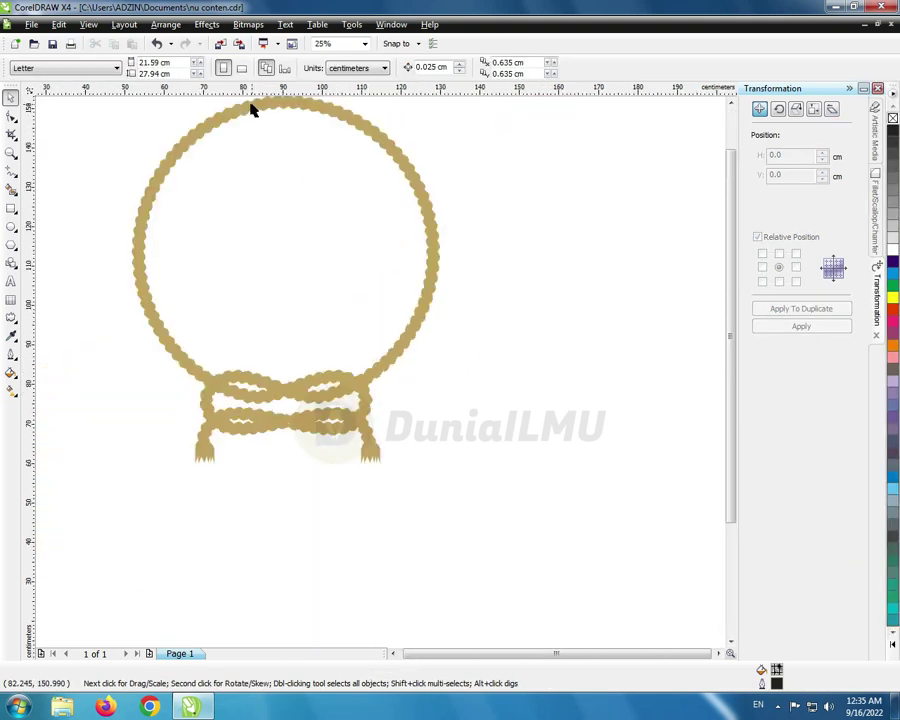
{"action": "left_click", "coordinate": [157, 44]}
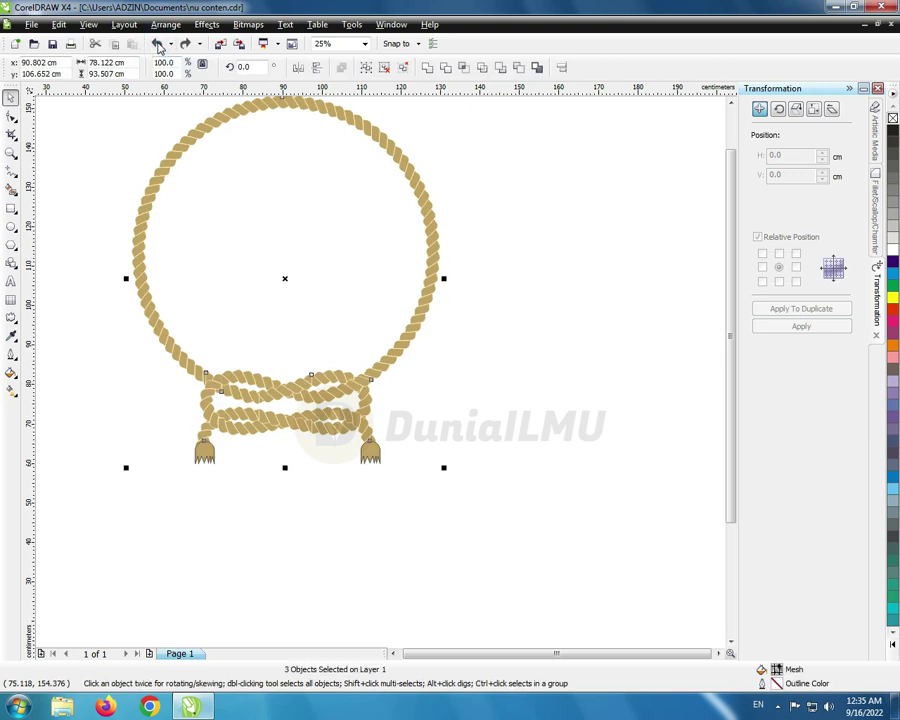
Step: Select only the two tassels and remove their black outline
{"action": "left_click", "coordinate": [394, 570]}
{"action": "left_click", "coordinate": [370, 452]}
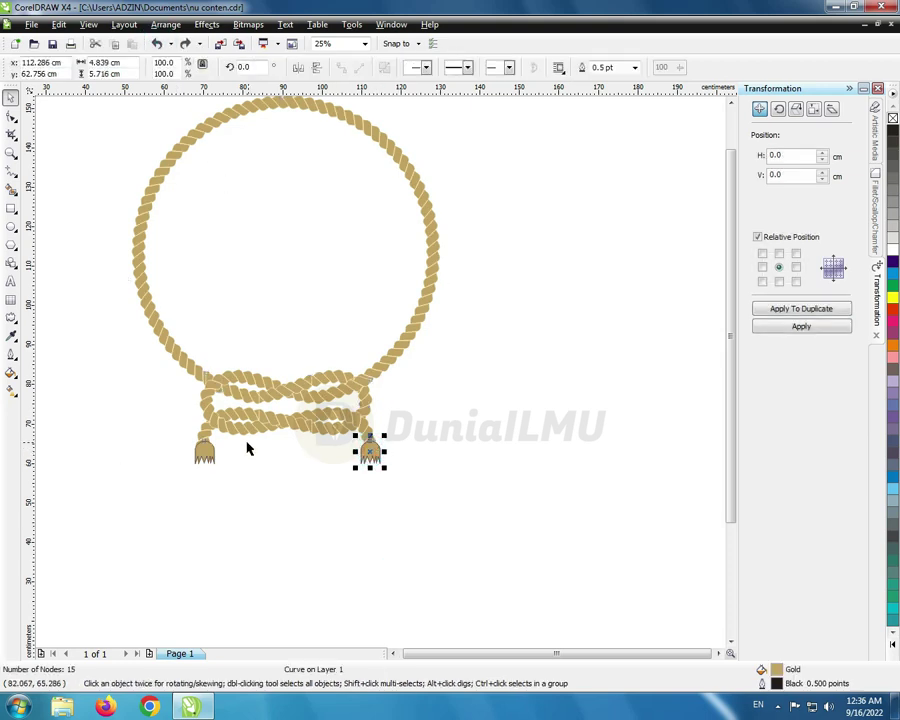
{"action": "left_click", "coordinate": [205, 455], "text": "shift"}
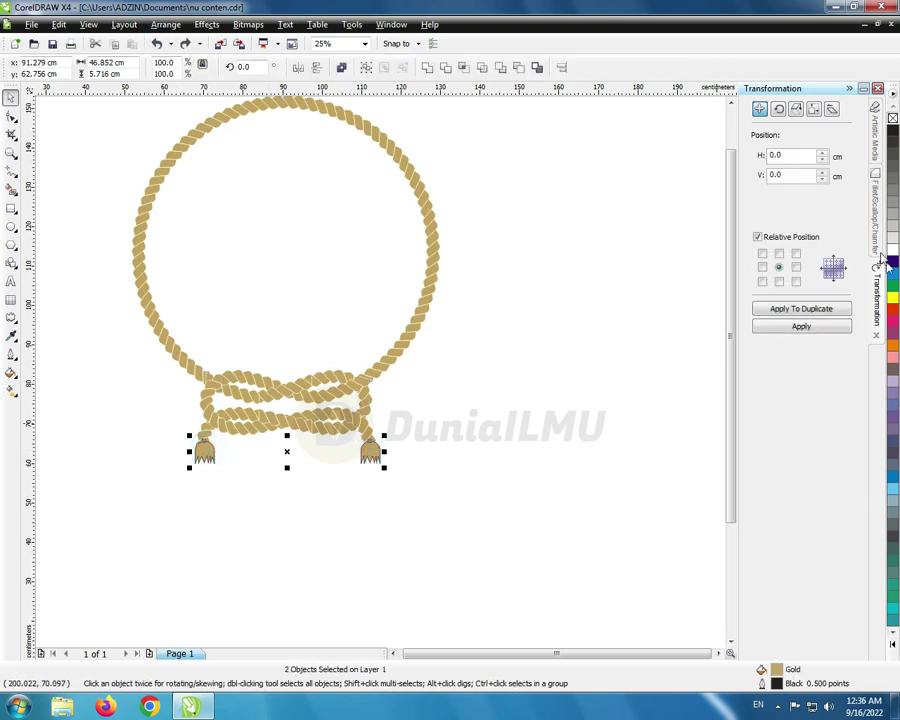
{"action": "left_click", "coordinate": [508, 388]}
{"action": "scroll", "coordinate": [370, 350], "scroll_direction": "down", "scroll_amount": 3}
{"action": "scroll", "coordinate": [381, 376], "scroll_direction": "up", "scroll_amount": 2}
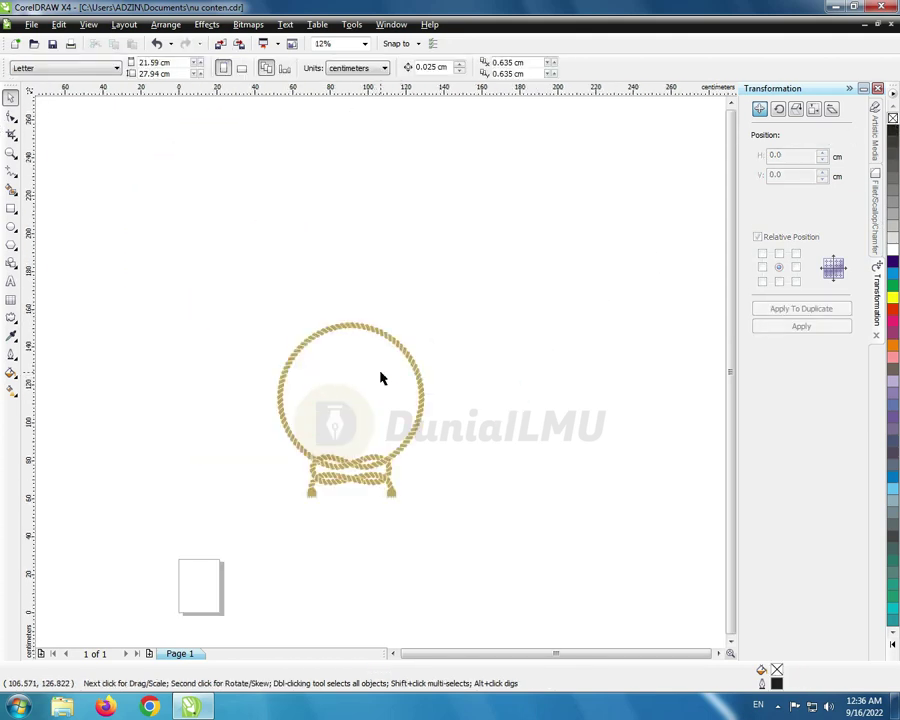
{"action": "scroll", "coordinate": [381, 377], "scroll_direction": "down", "scroll_amount": 1}
{"action": "scroll", "coordinate": [376, 393], "scroll_direction": "up", "scroll_amount": 1}
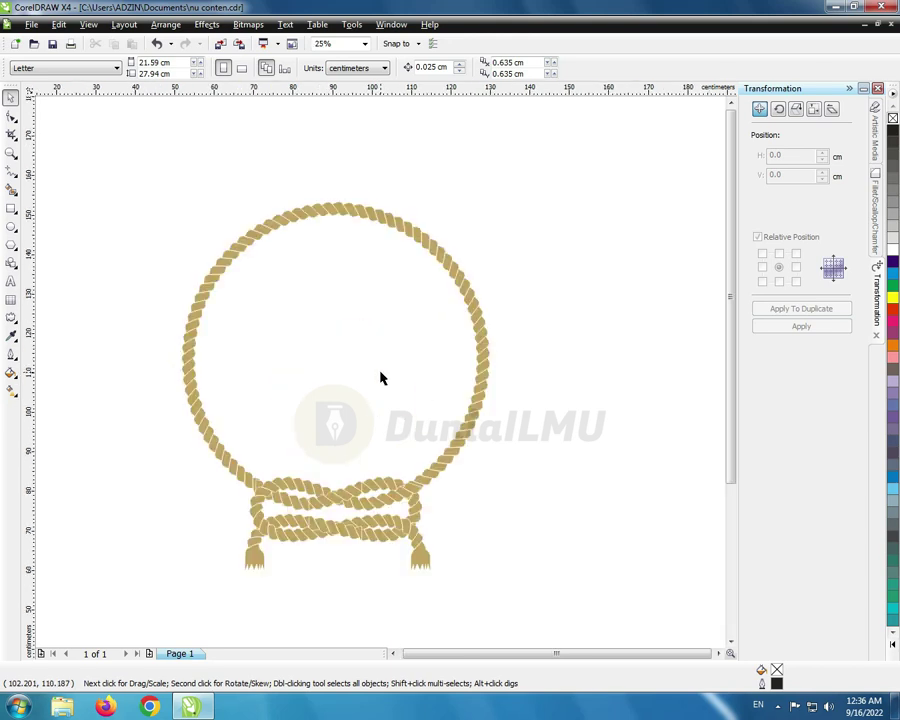
Step: Select the whole emblem with both tassels and expand the full colour palette
{"action": "left_click", "coordinate": [528, 235]}
{"action": "left_click_drag", "start_coordinate": [588, 171], "coordinate": [91, 603]}
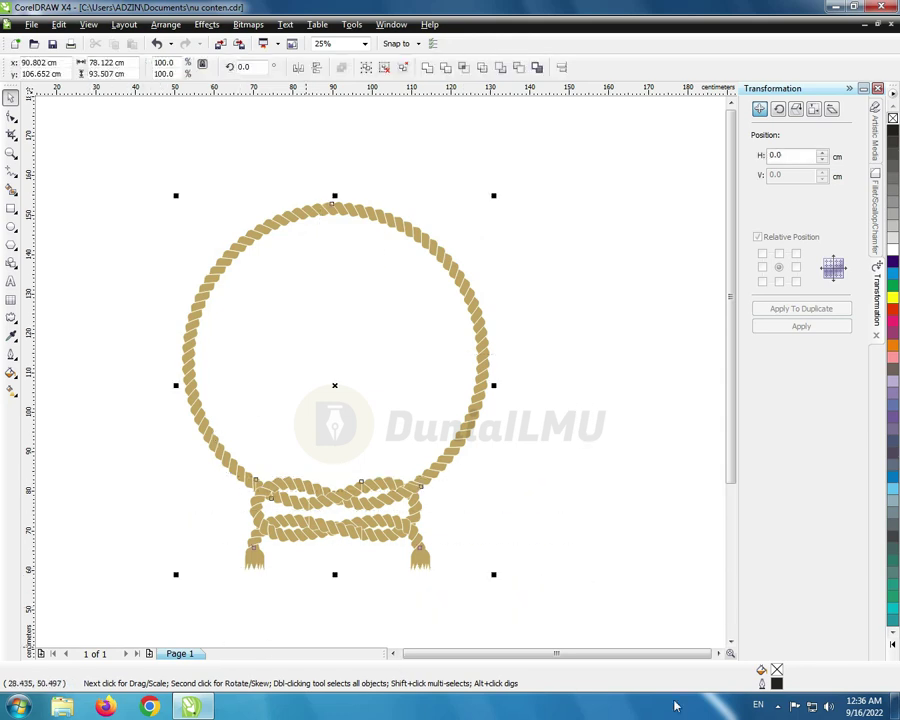
{"action": "left_click", "coordinate": [893, 645]}
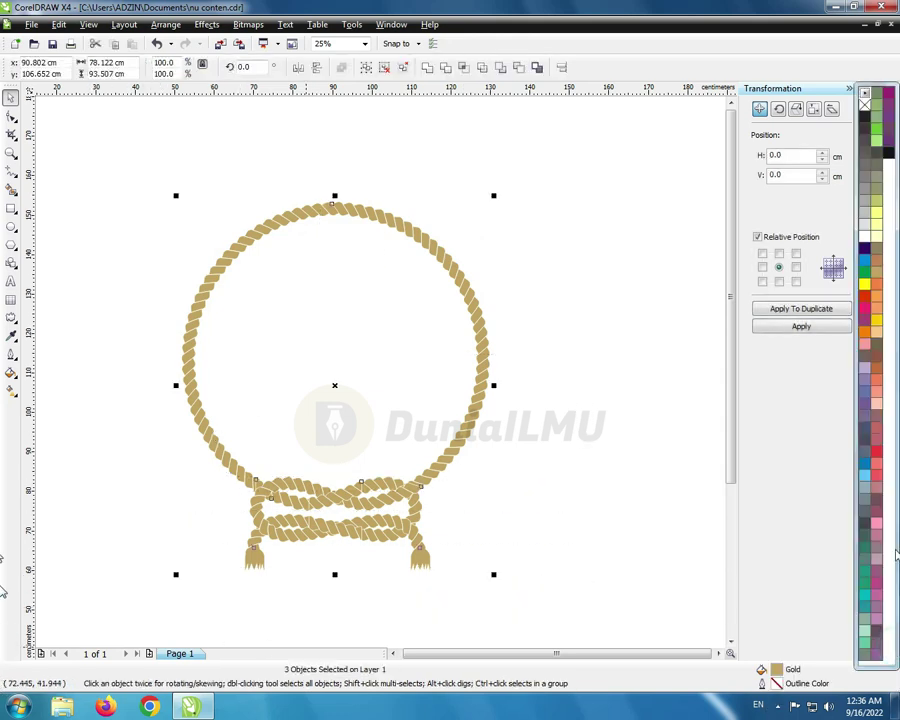
Step: Try Brick Red, Gold and Deep Yellow as the emblem's fill colour
{"action": "left_click", "coordinate": [876, 370]}
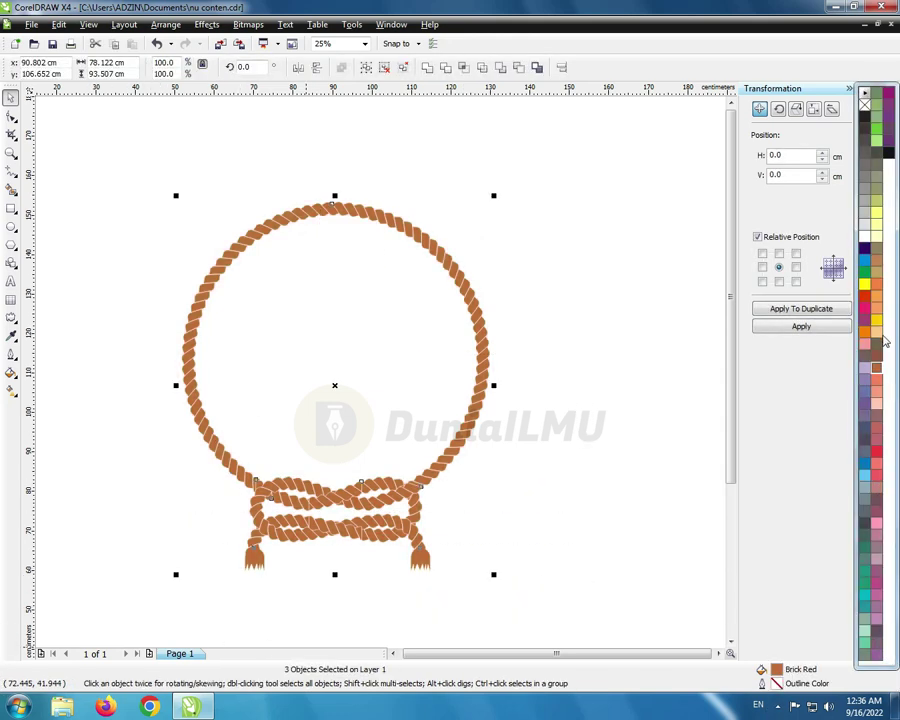
{"action": "left_click", "coordinate": [877, 272]}
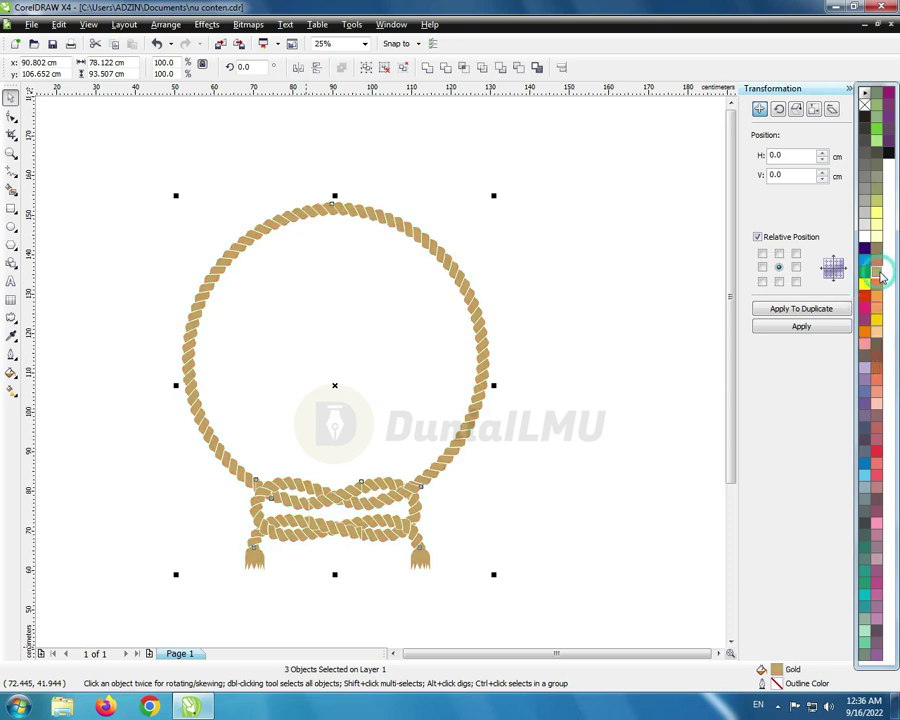
{"action": "left_click", "coordinate": [877, 321]}
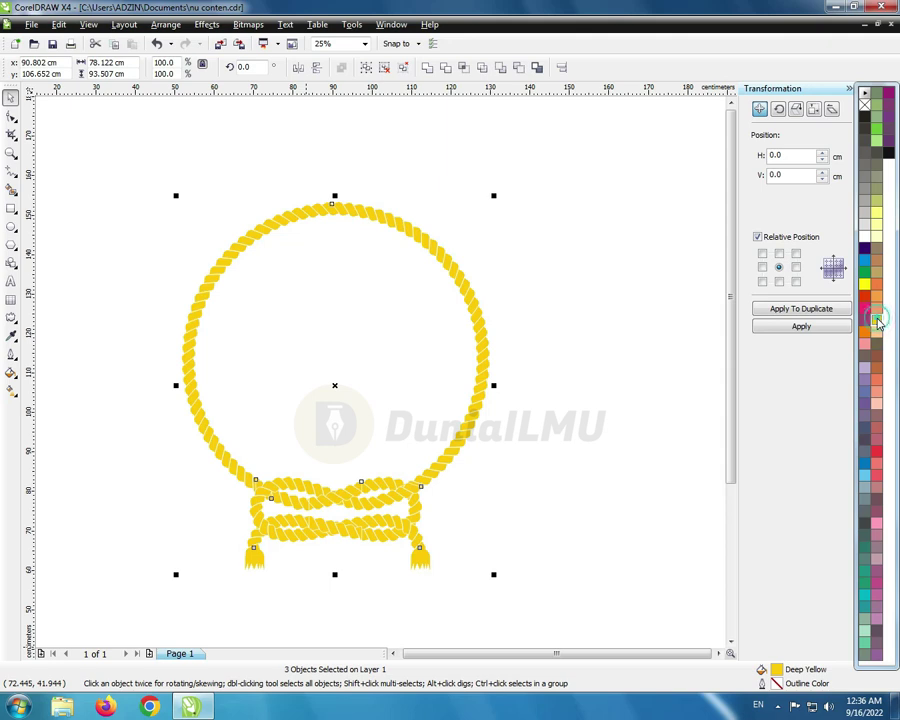
Step: Fill the emblem with the brown shade C:29 M:54 Y:99 K:1 from the shades of Deep Yellow, and deselect it
{"action": "left_click", "coordinate": [877, 321]}
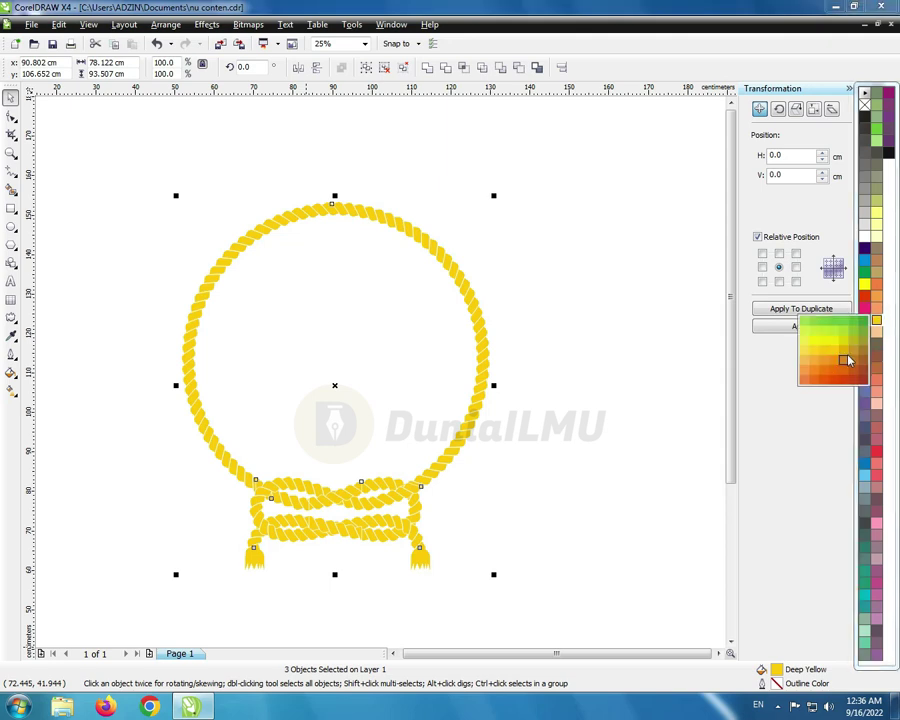
{"action": "left_click", "coordinate": [863, 355]}
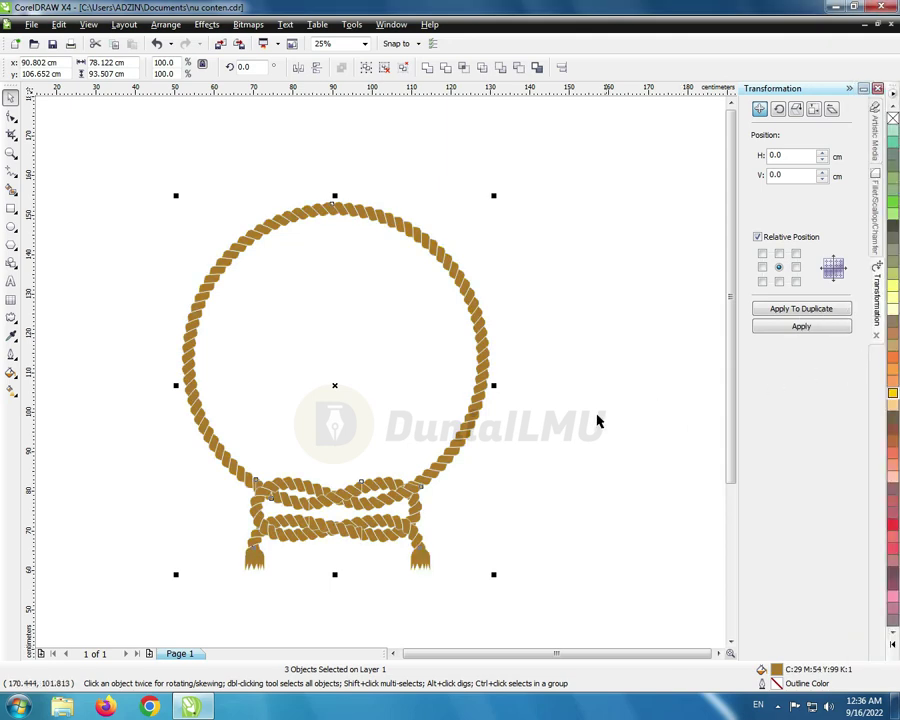
{"action": "left_click", "coordinate": [594, 414]}
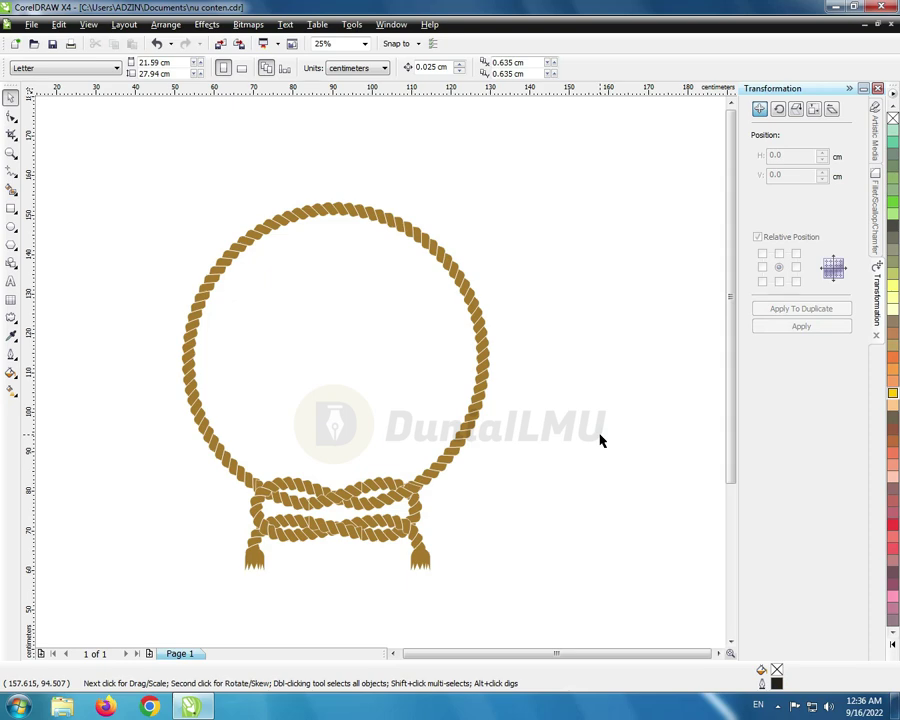